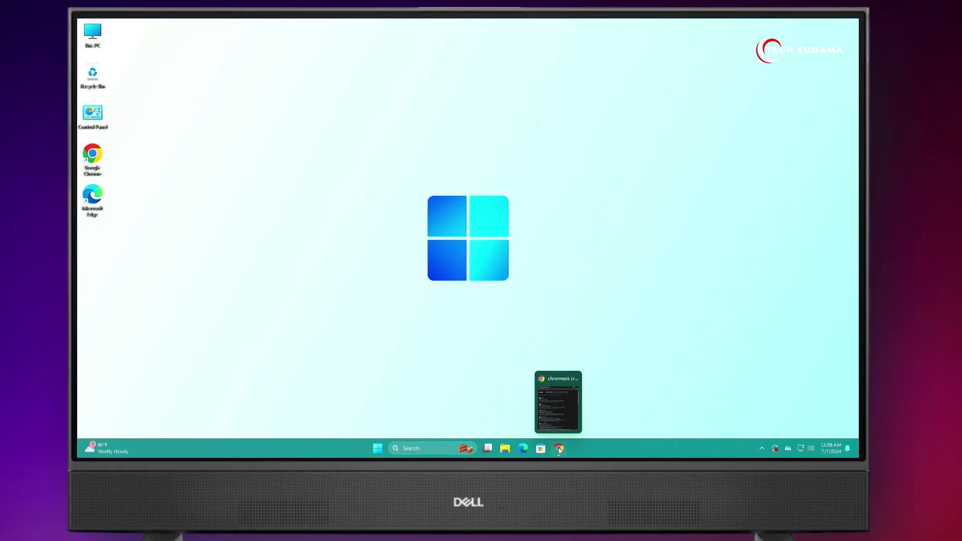
Step: Open the Chrome OS Updates device finder on cros.tech and launch Task Manager
left_click(558, 447)
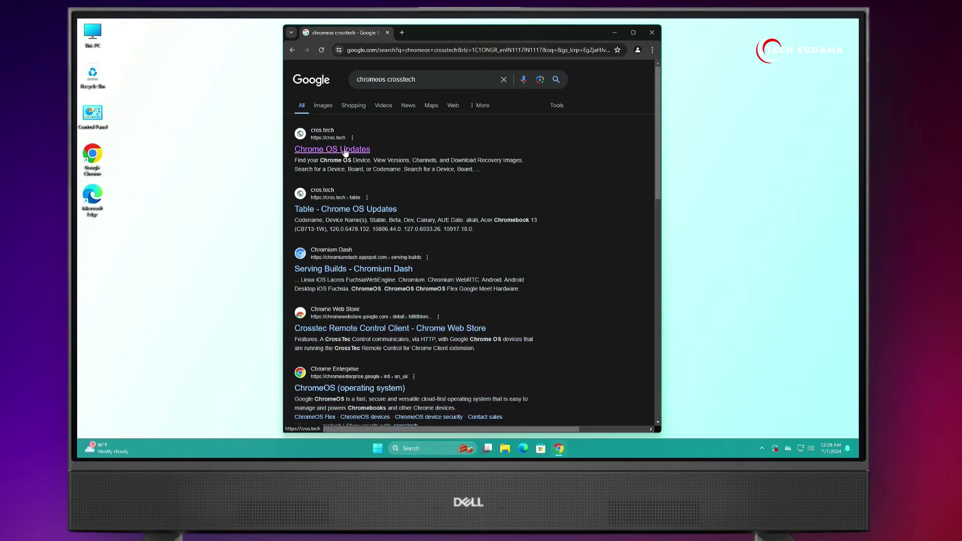
left_click(345, 151)
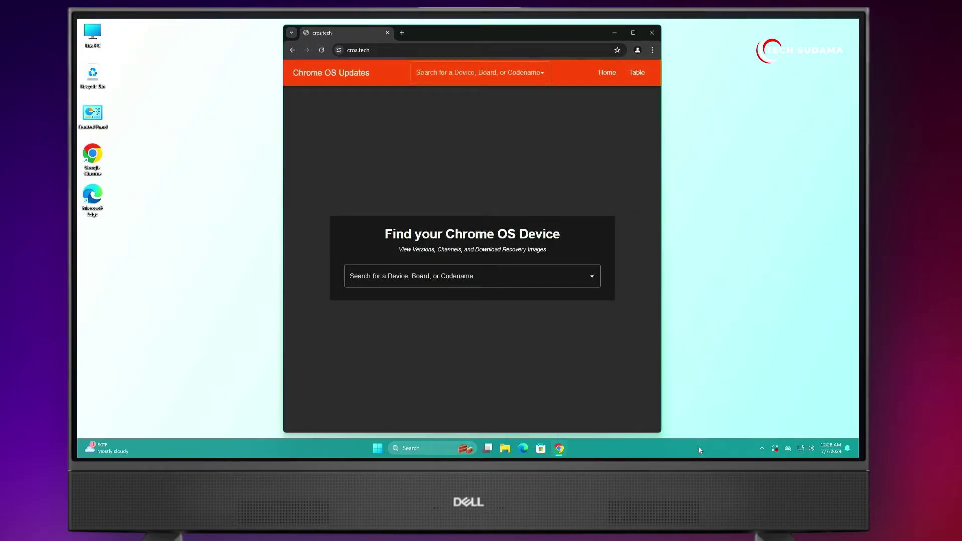
right_click(699, 448)
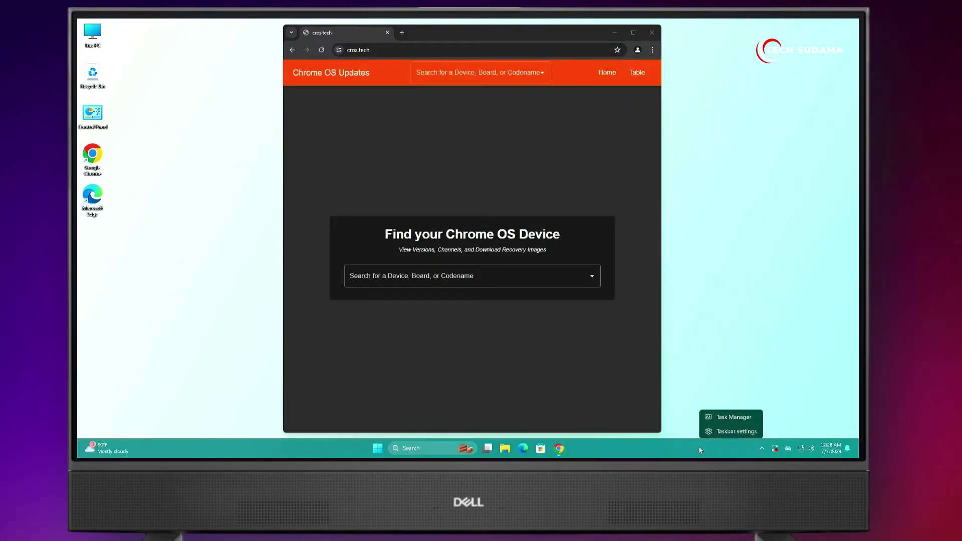
left_click(728, 421)
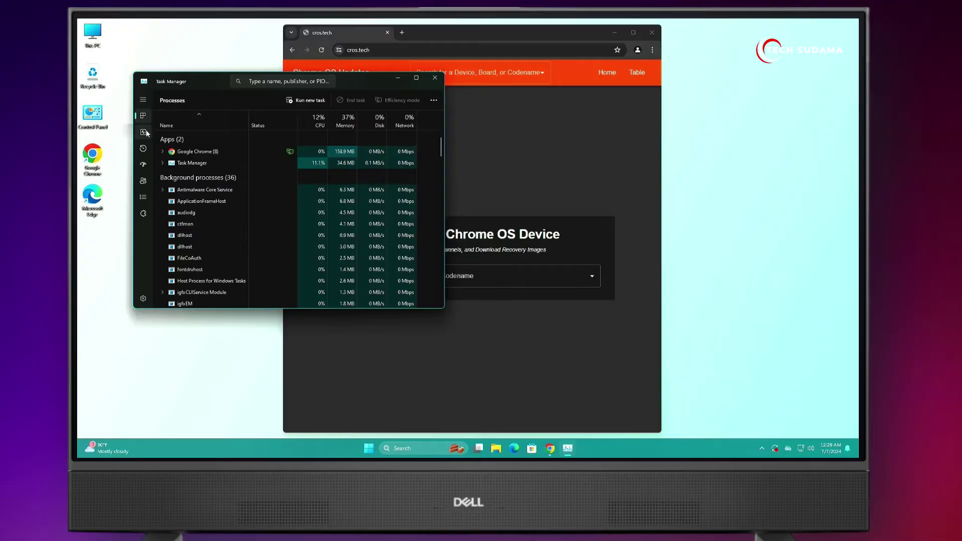
Step: Check the CPU is an Intel Core i5-4440, then Google 'i5 4440 generation' to confirm it's 4th gen
left_click(143, 132)
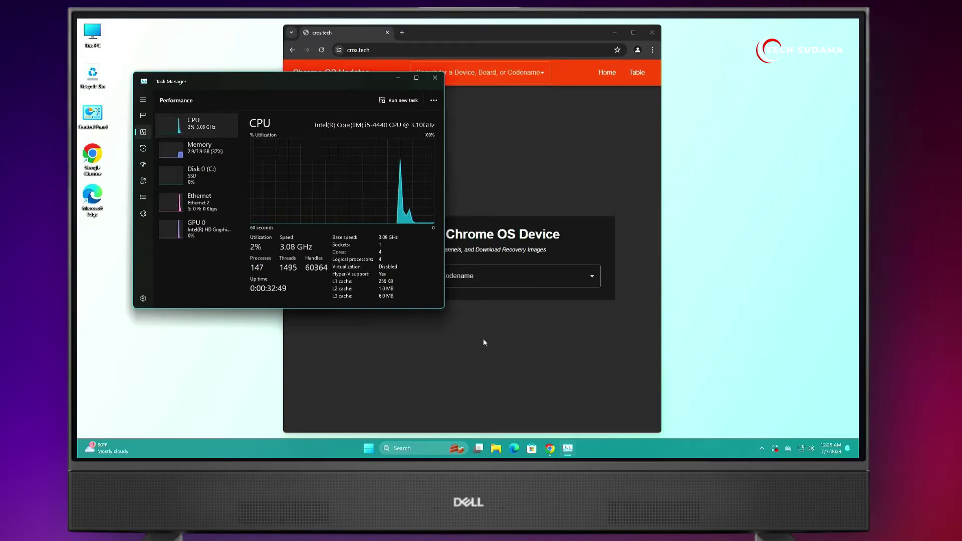
left_click(430, 35)
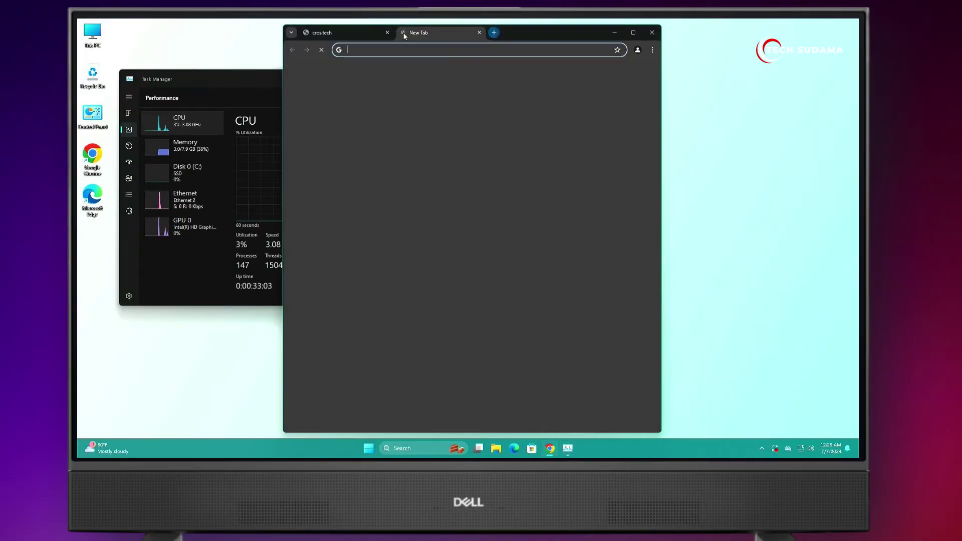
type("i5 4440 generation")
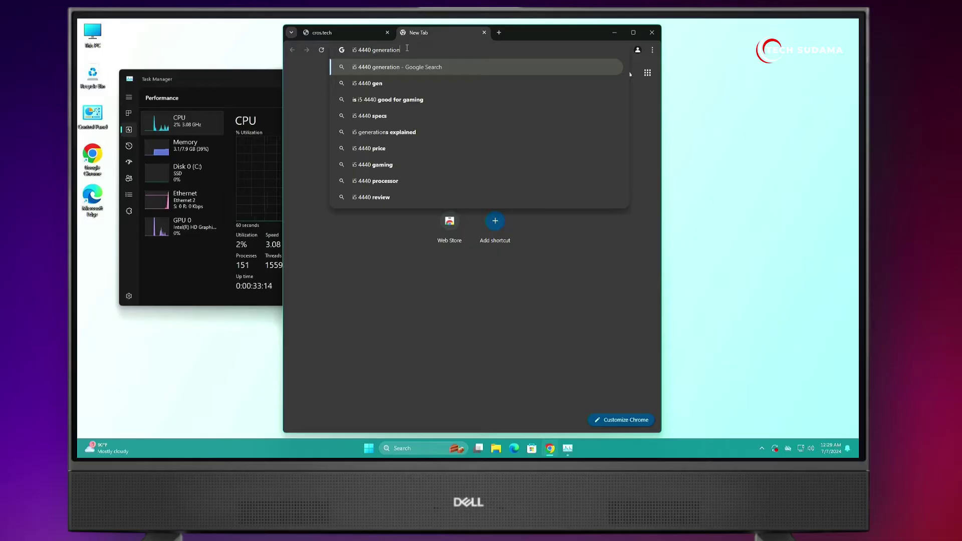
left_click_drag(372, 50, 355, 51)
left_click(405, 51)
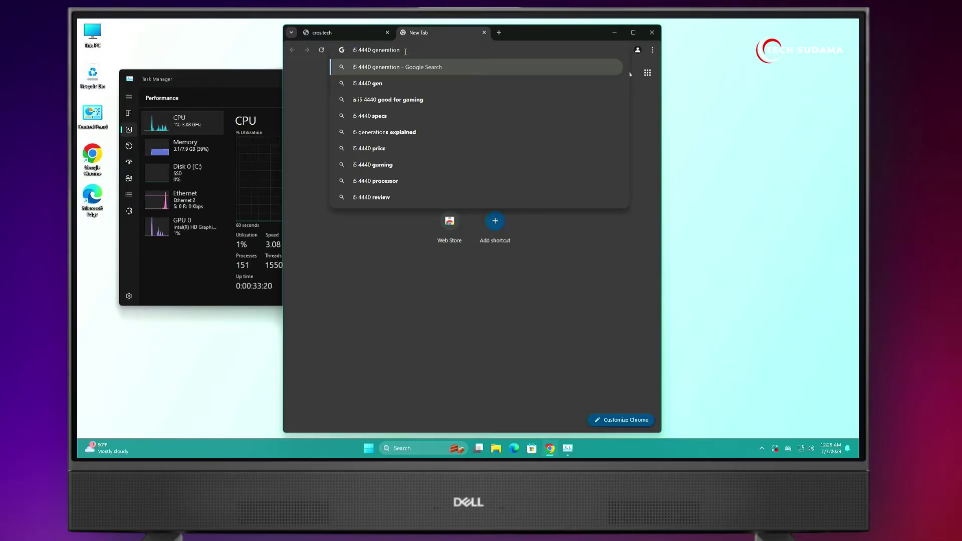
key("Return")
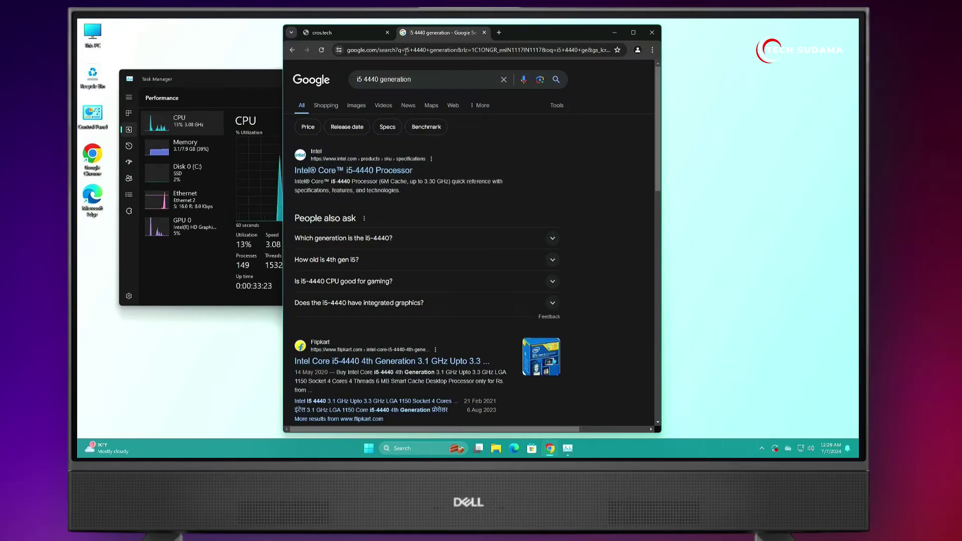
left_click(318, 239)
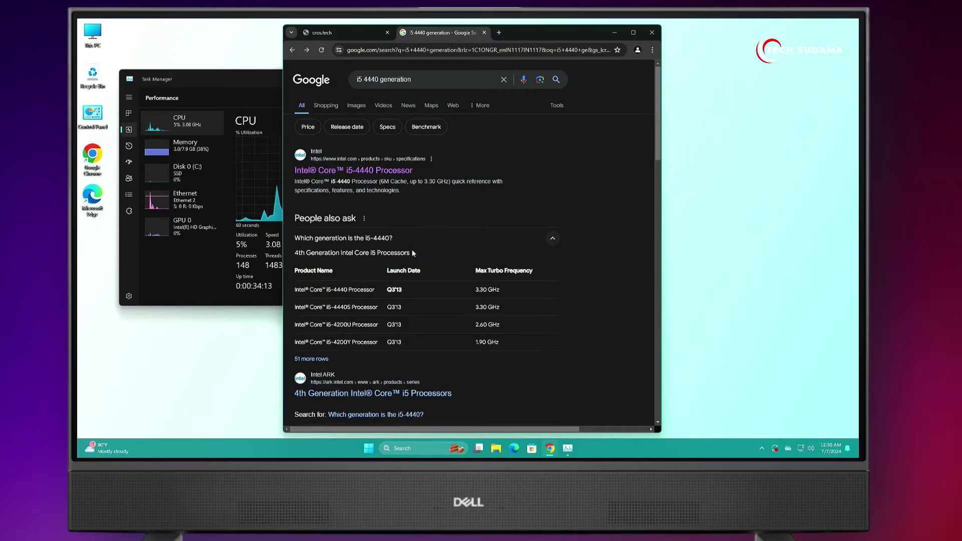
left_click(485, 32)
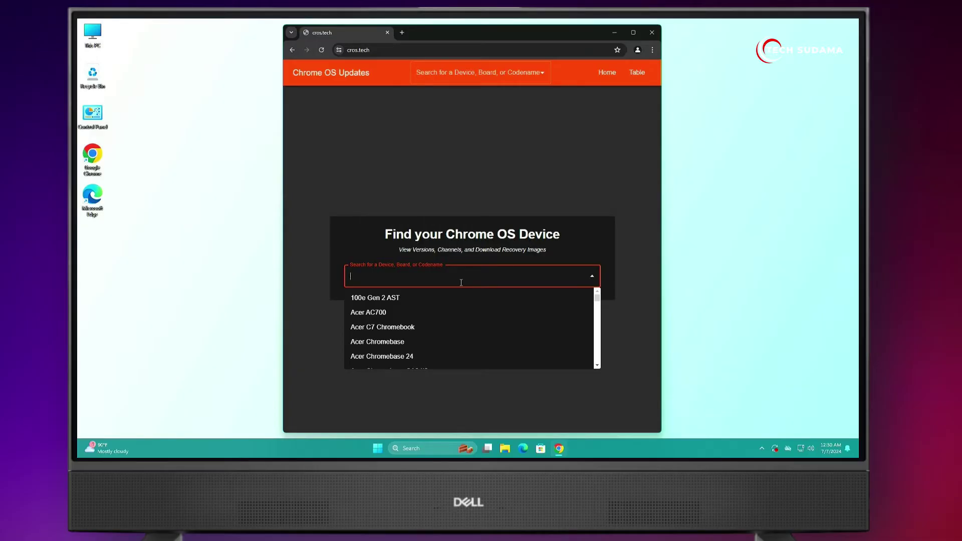
Step: Look up Board:rammus on cros.tech and expand its Recovery Images versions
type("rammus")
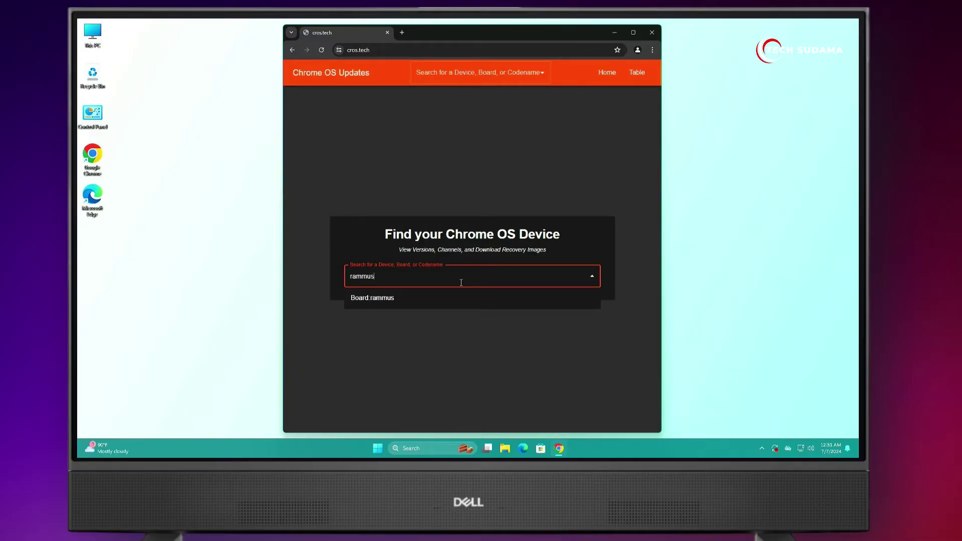
left_click(401, 300)
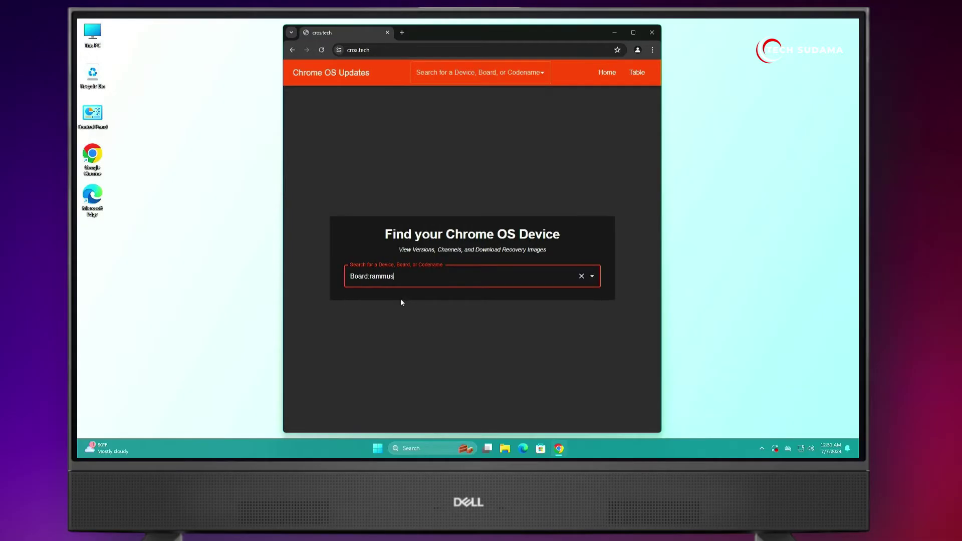
left_click(568, 364)
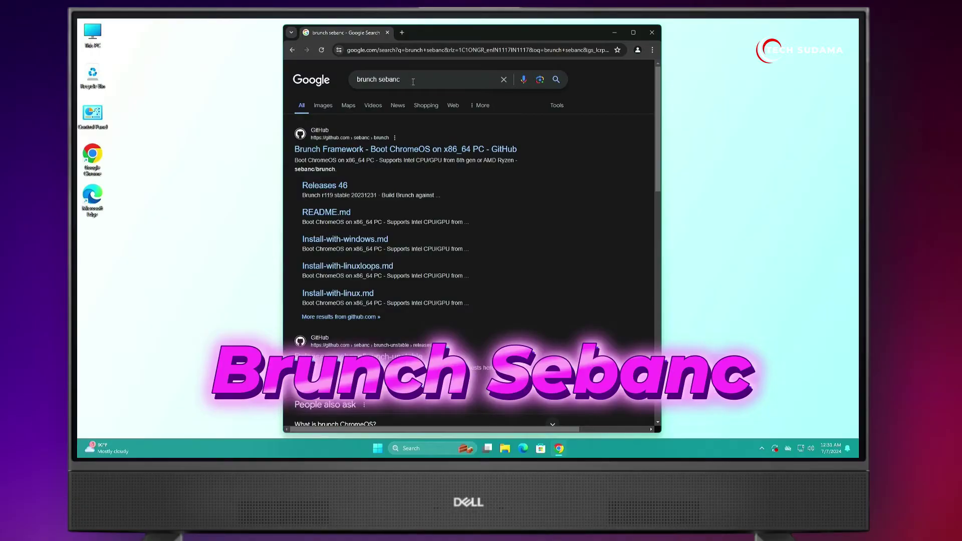
Step: Download brunch_r126_stable_20240630.tar.gz from the latest sebanc/brunch GitHub release
left_click(395, 150)
left_click(630, 309)
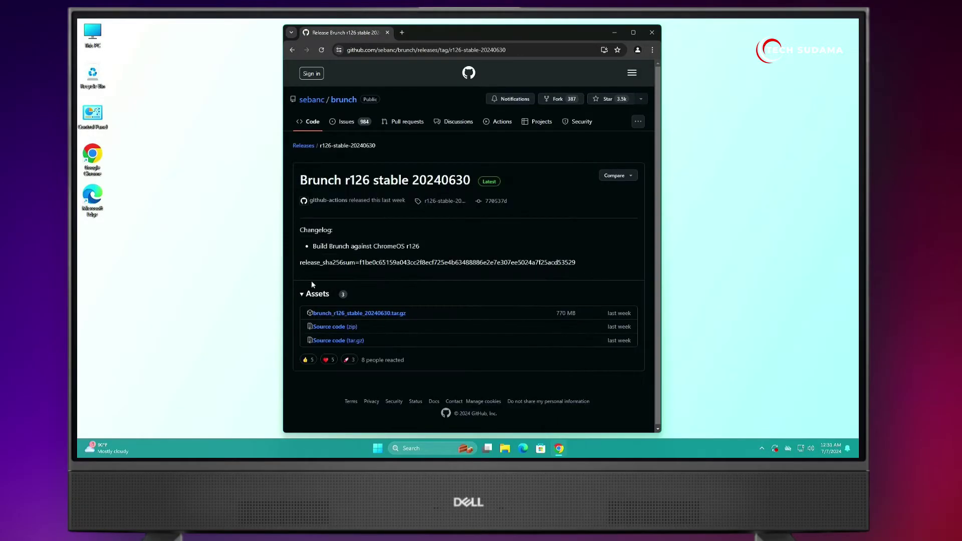
left_click(367, 313)
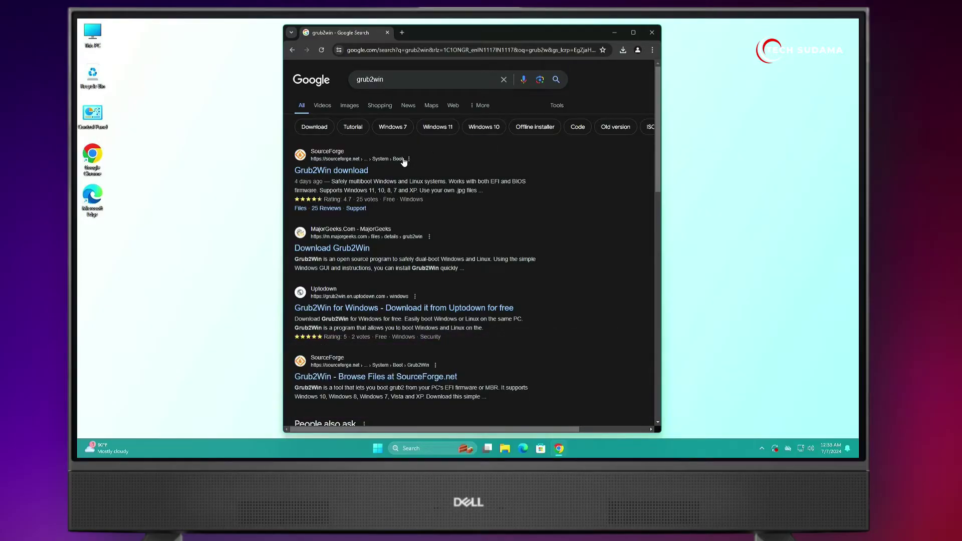
Step: Start the Grub2Win download from its SourceForge page, which gets flagged as a virus
left_click(354, 173)
left_click(351, 225)
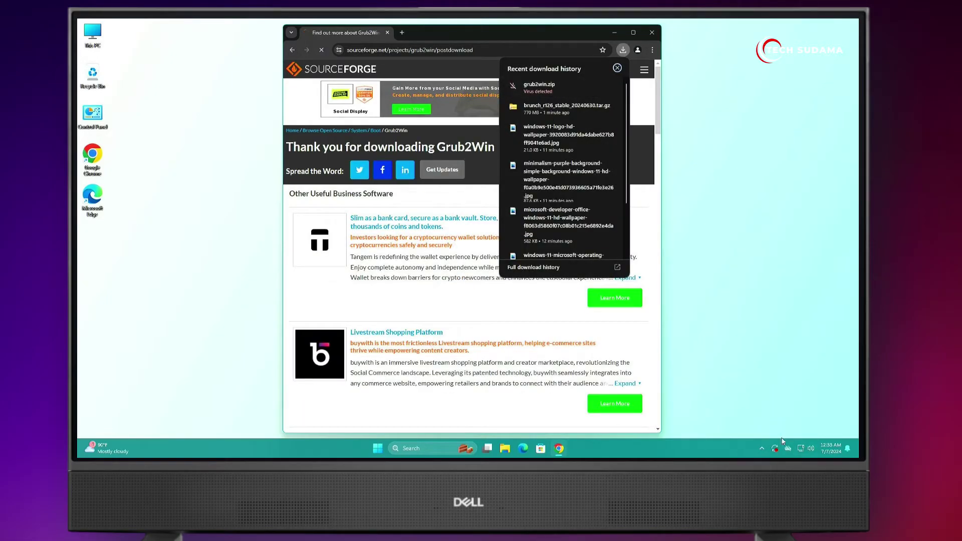
left_click(762, 448)
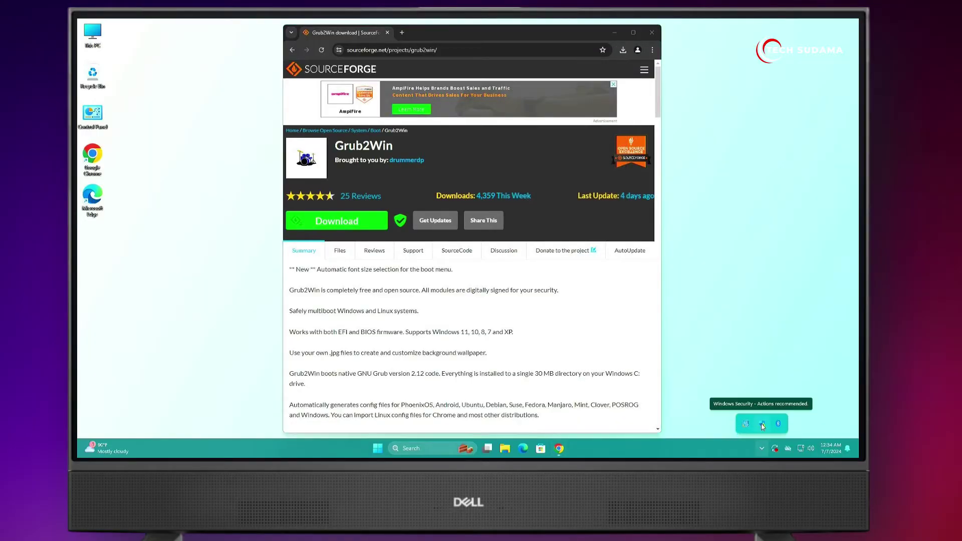
Step: Turn off real-time, cloud, sample-submission and tamper protection in Windows Security
left_click(762, 425)
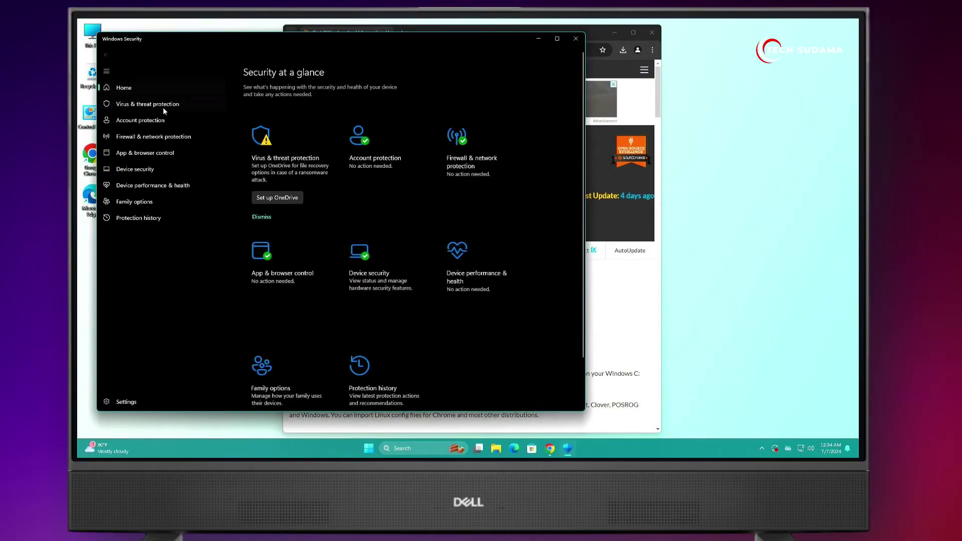
left_click(162, 106)
left_click(270, 254)
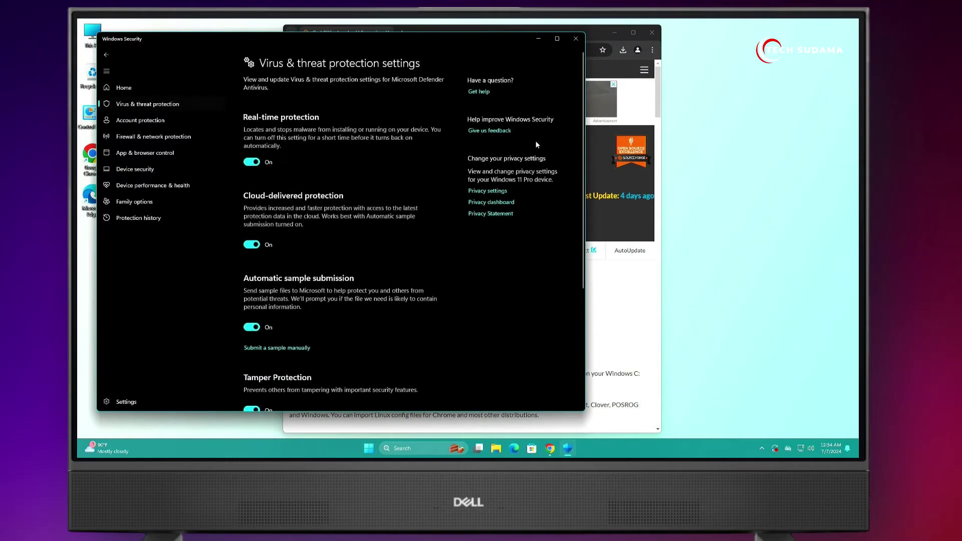
left_click(258, 162)
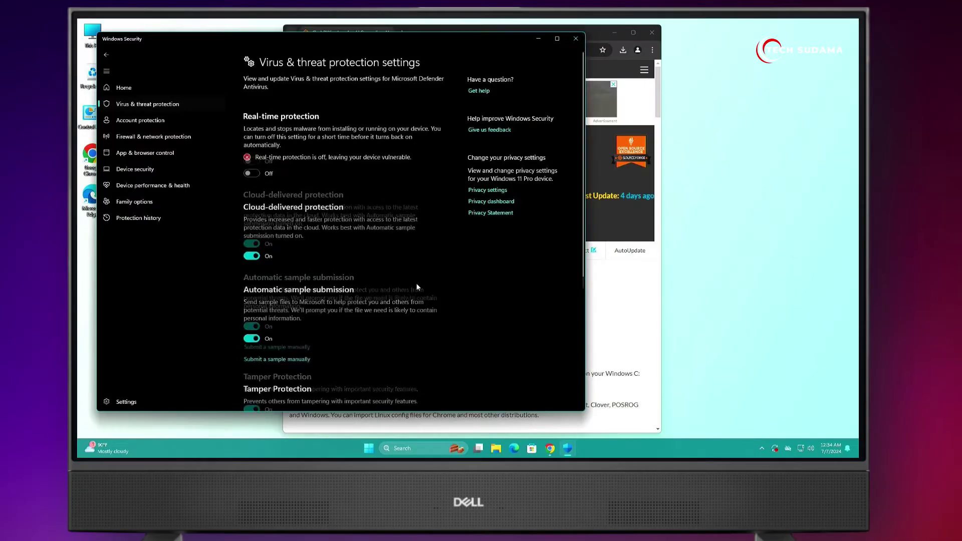
scroll(351, 226, "down", 3)
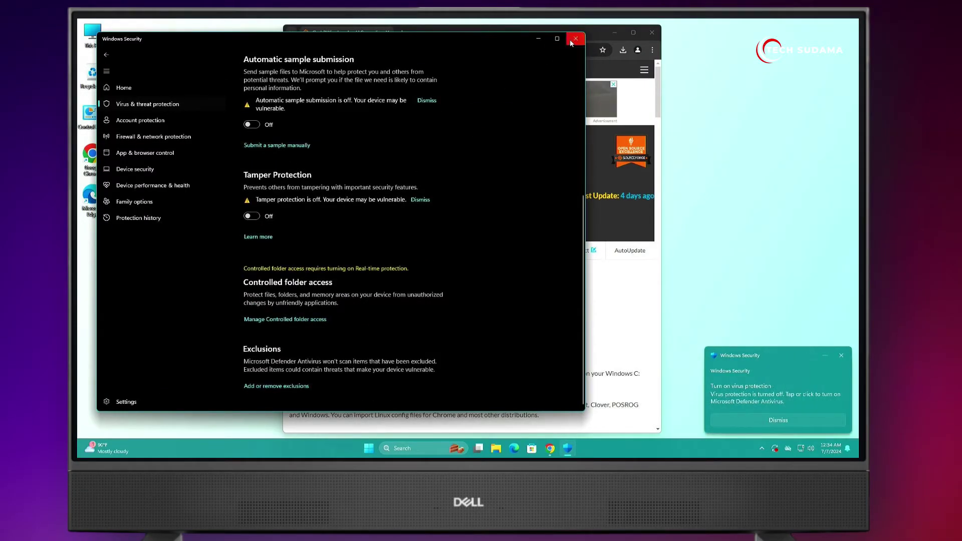
Step: Download grub2win.zip again from SourceForge and close Chrome
left_click(576, 39)
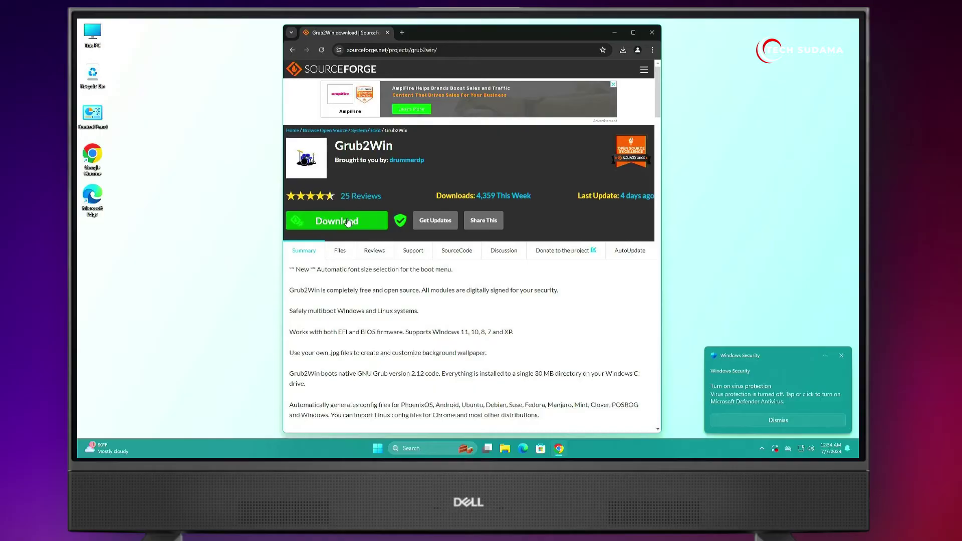
left_click(345, 221)
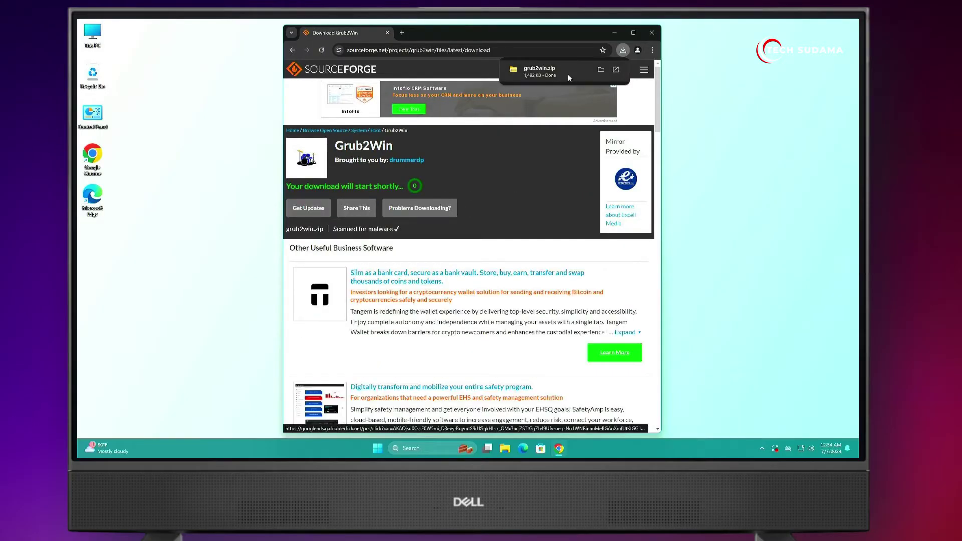
left_click(653, 33)
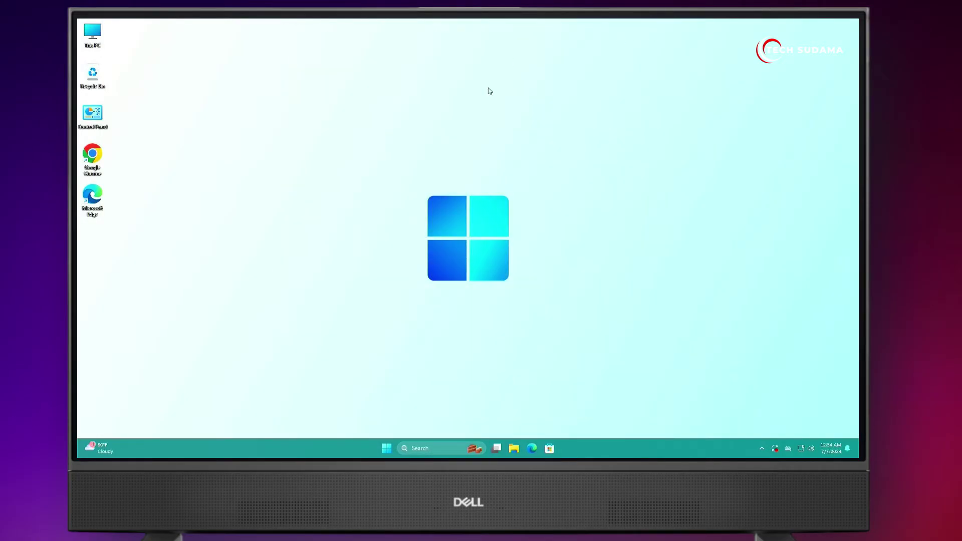
Step: Shrink the C: partition in Disk Management by 102400 MB to free 100 GB
right_click(386, 446)
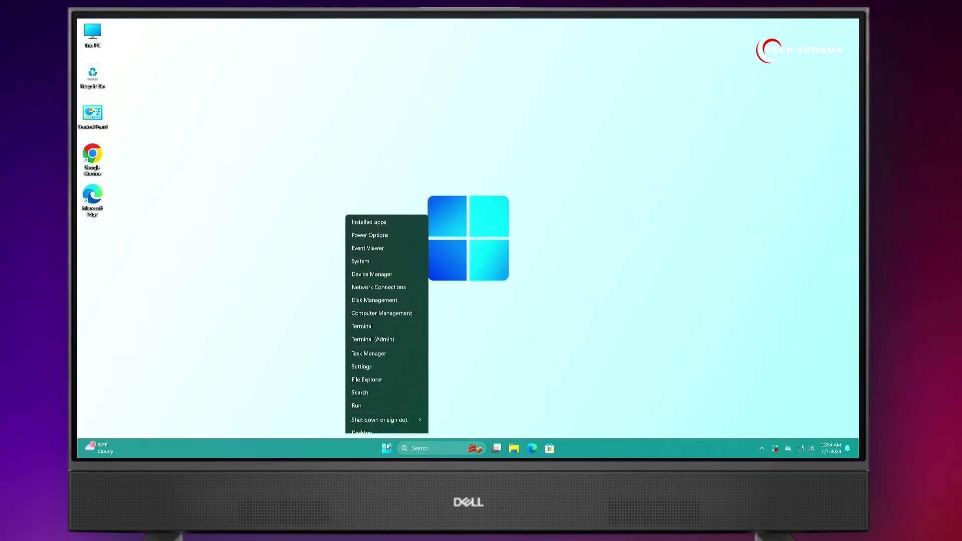
left_click(376, 294)
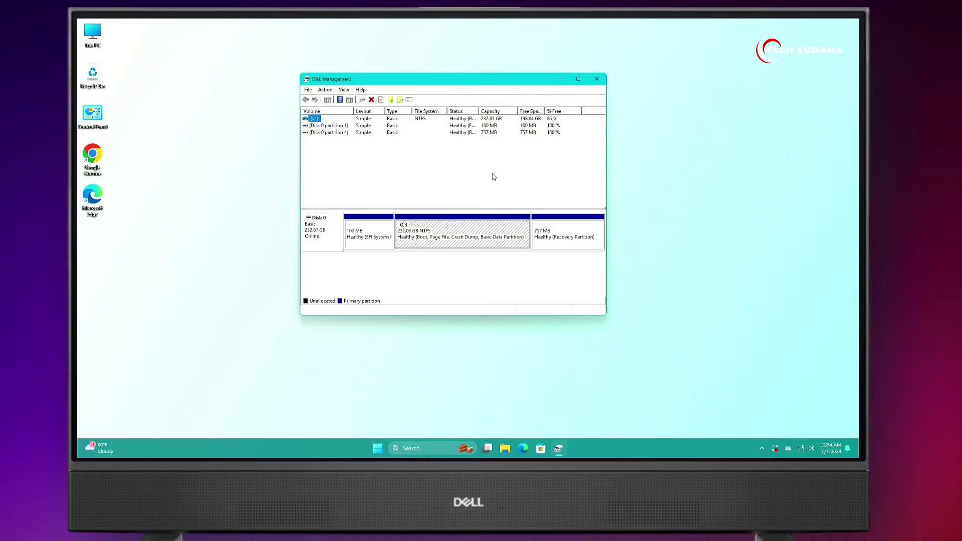
right_click(471, 231)
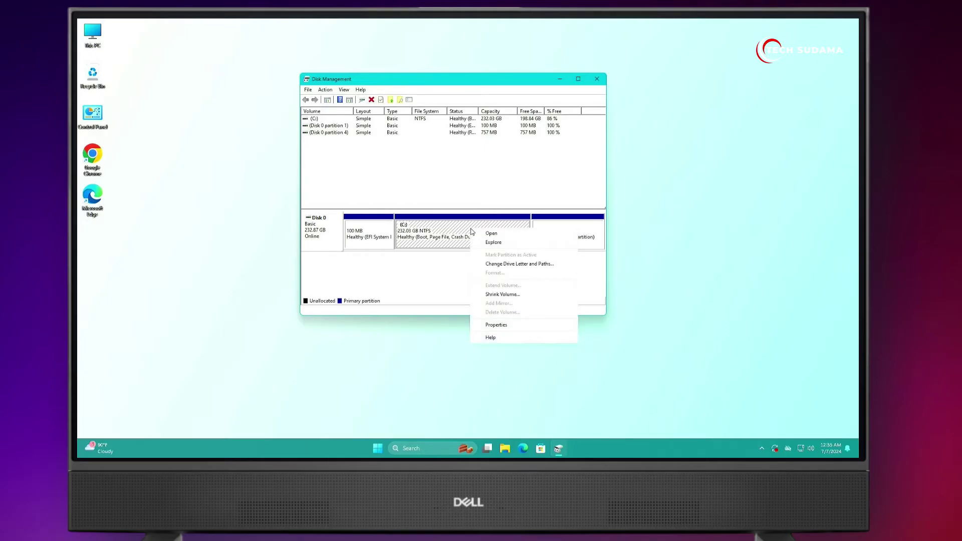
left_click(500, 294)
type("102400")
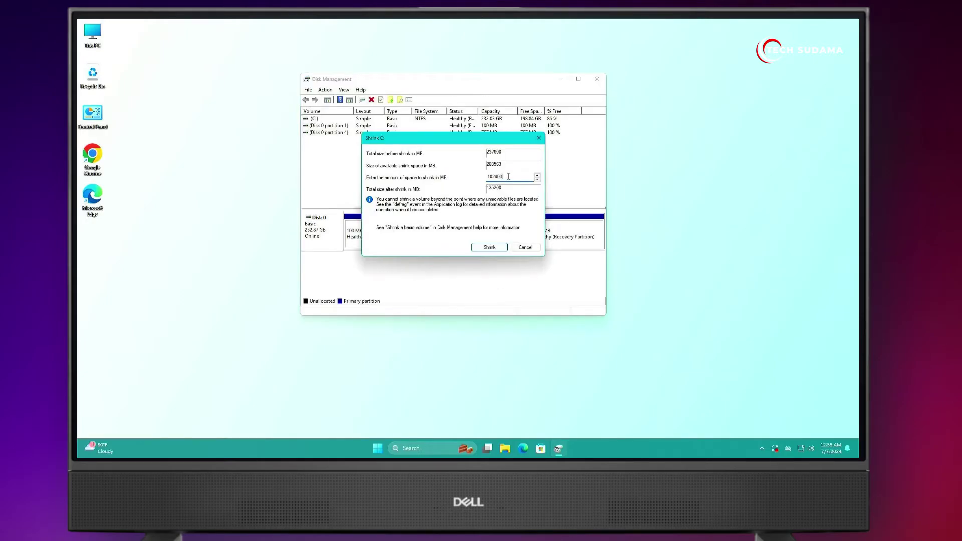
left_click(490, 247)
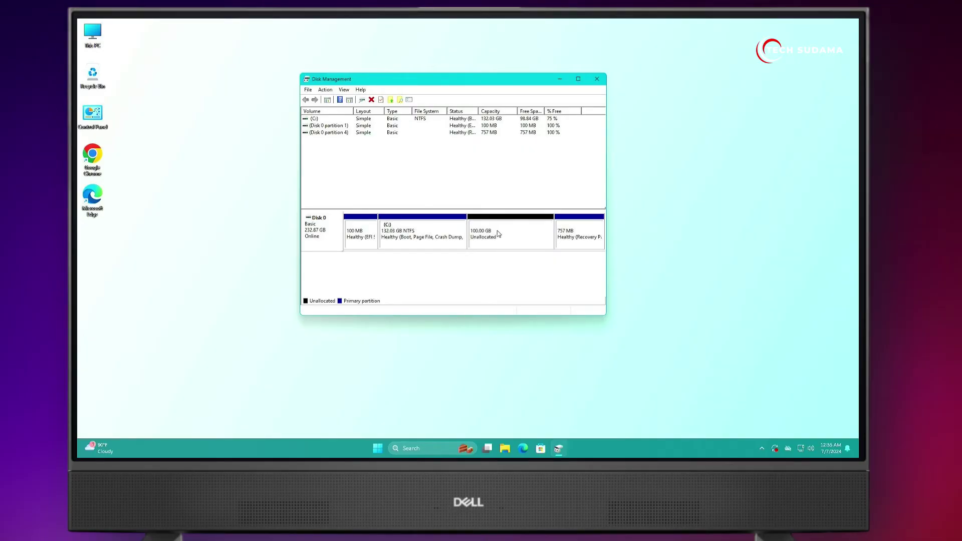
Step: Create a new NTFS simple volume labelled ChromeOS in the 100 GB unallocated space
right_click(497, 232)
left_click(532, 236)
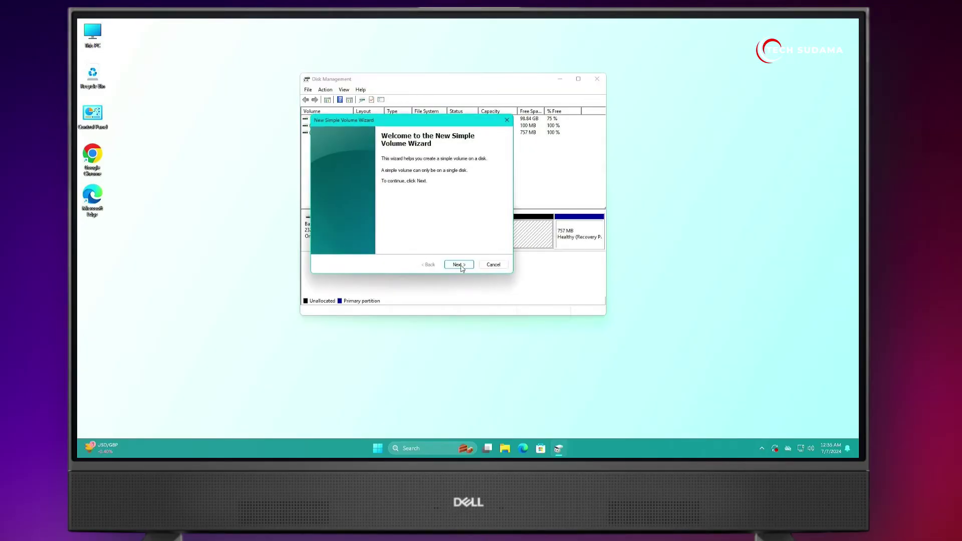
left_click(458, 265)
left_click(458, 265)
left_click(459, 265)
type("ChromeOS")
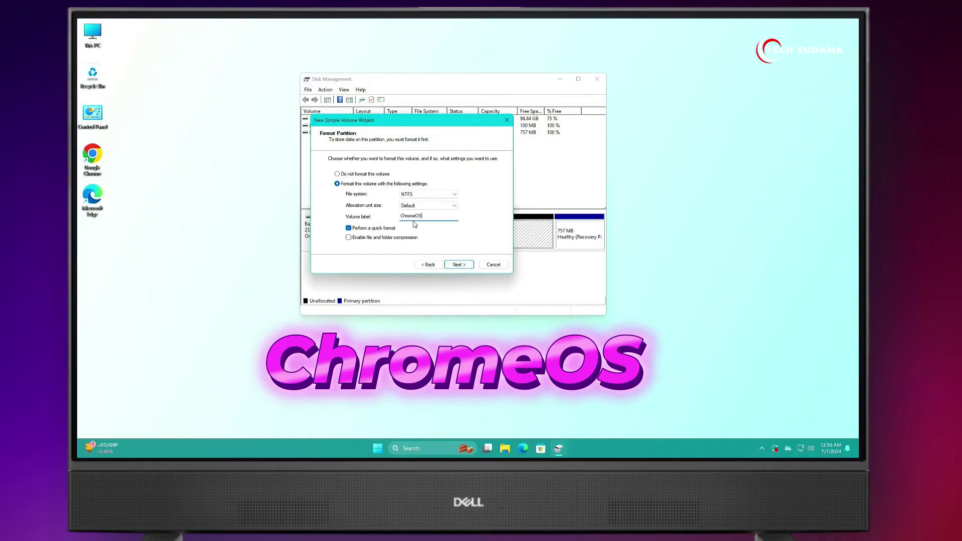
left_click(459, 264)
left_click(458, 264)
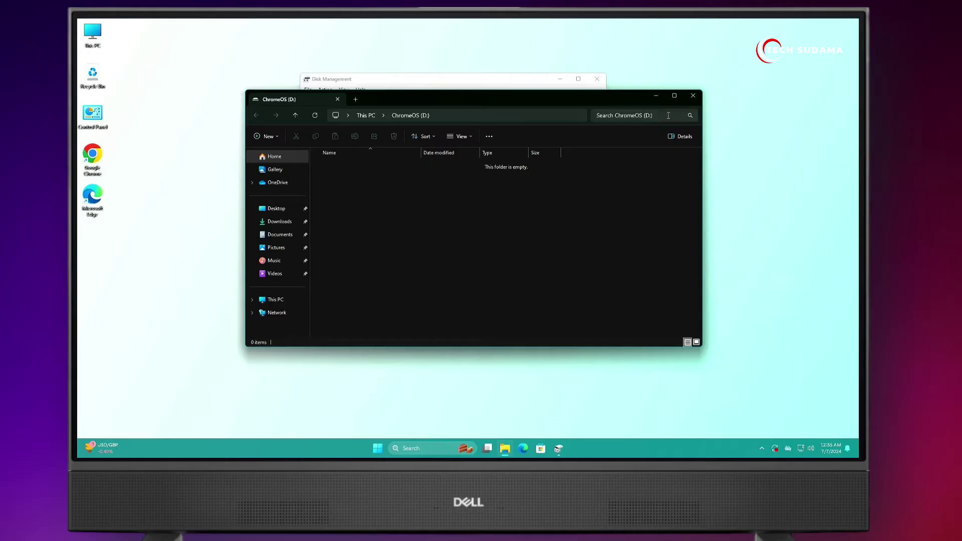
Step: Close the drive window and Disk Management, then open Downloads in File Explorer
left_click(694, 100)
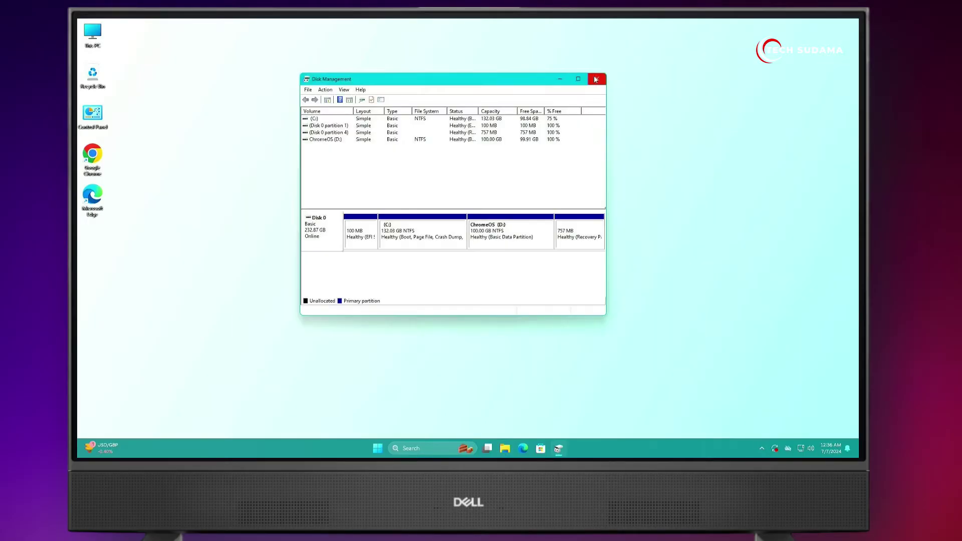
left_click(596, 79)
left_click(514, 448)
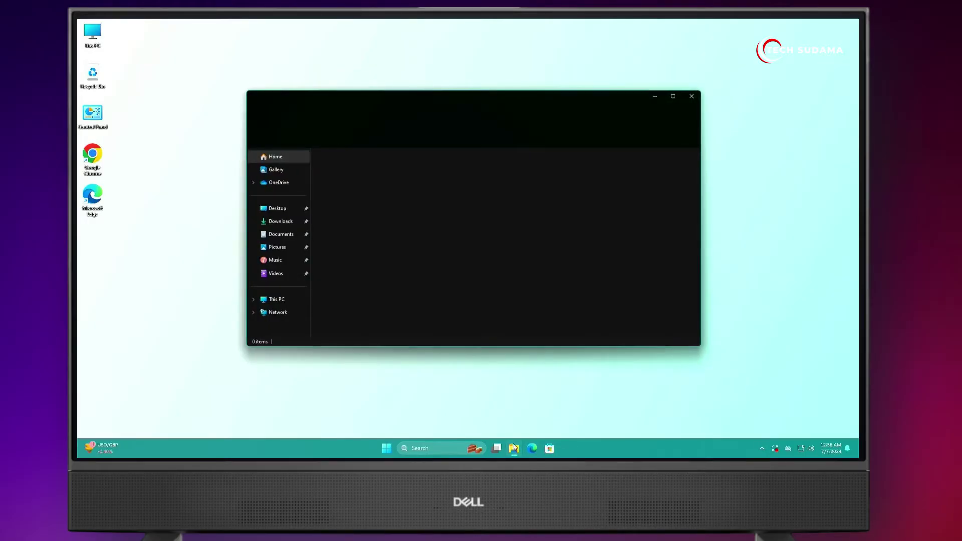
left_click(280, 221)
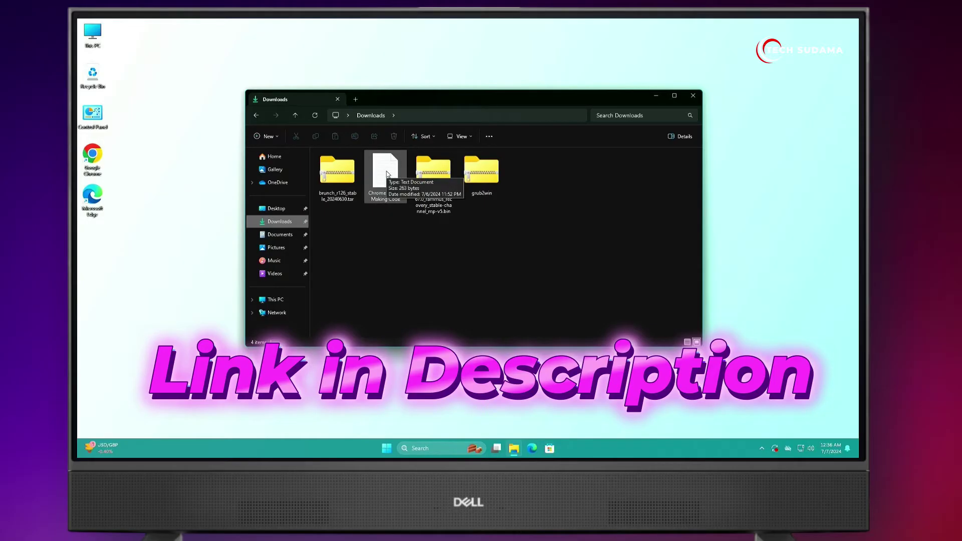
Step: Cut the four downloaded files and paste them into ChromeOS (D:)
left_click_drag(315, 149, 504, 217)
left_click(297, 137)
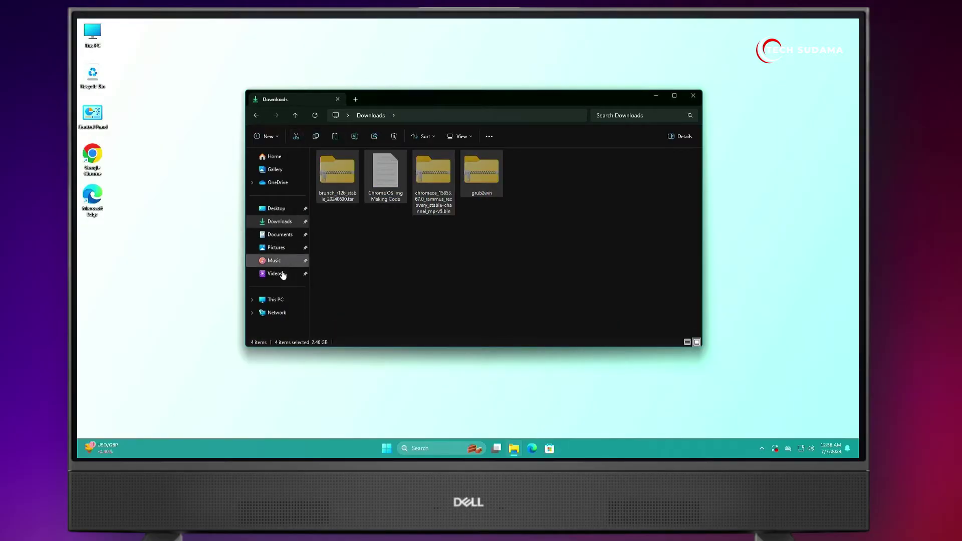
left_click(276, 300)
left_click(468, 173)
double_click(469, 173)
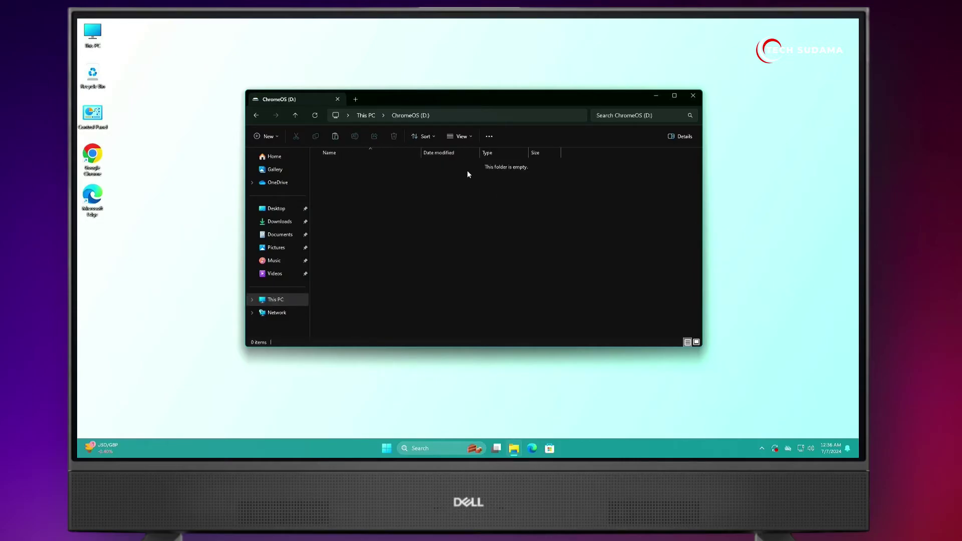
left_click(335, 136)
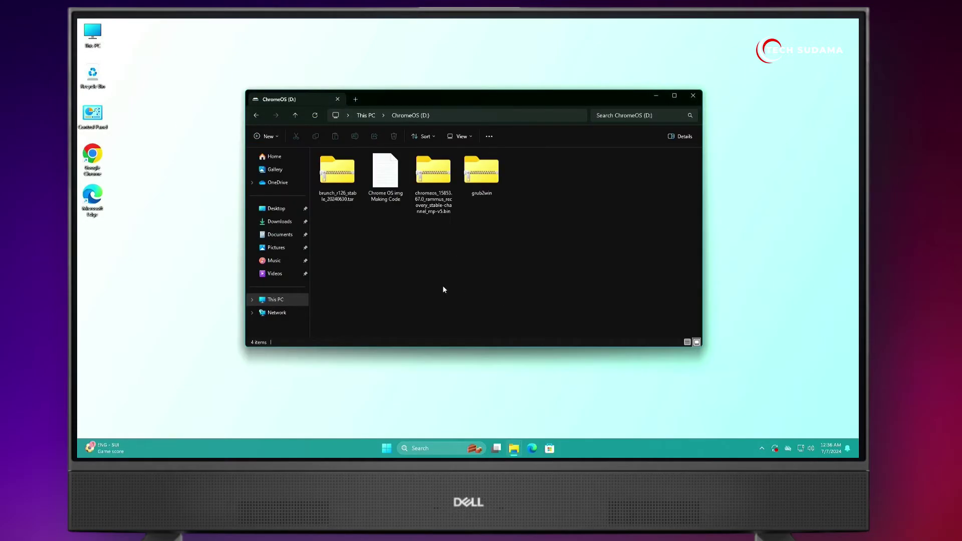
Step: Extract the chromeos recovery zip into ChromeOS (D:) and delete the zip
right_click(434, 177)
left_click(473, 266)
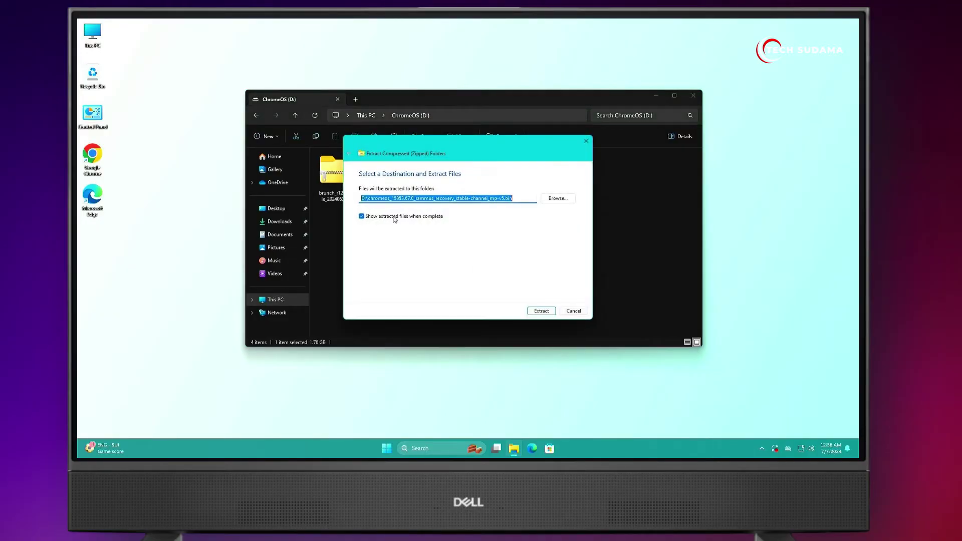
left_click(529, 311)
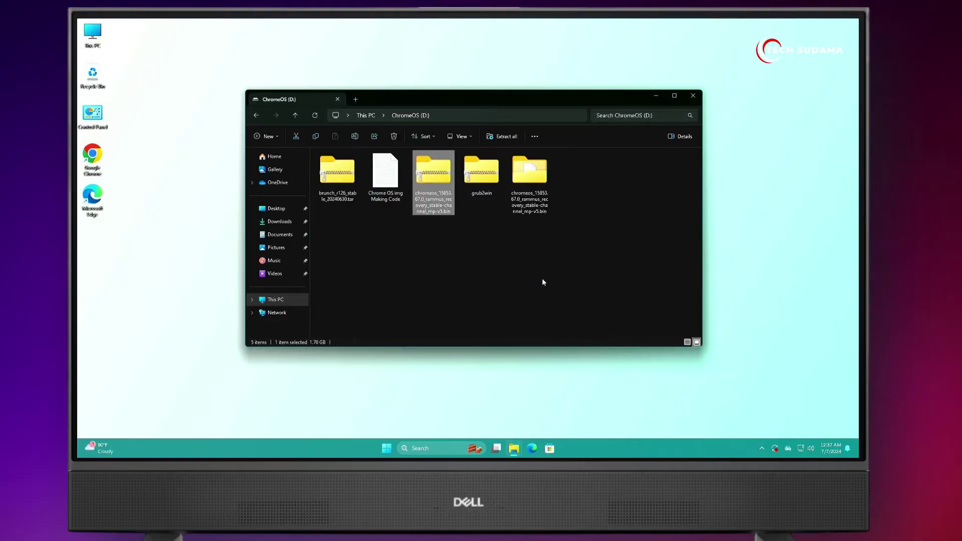
left_click(430, 171)
left_click(399, 136)
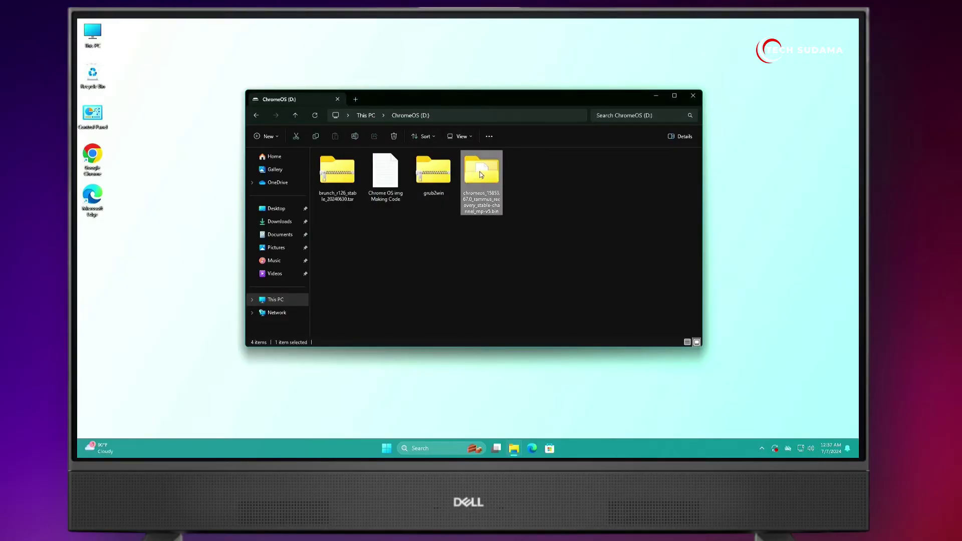
Step: Rename the extracted folder and move its recovery BIN file to the ChromeOS (D:) root
key("F2")
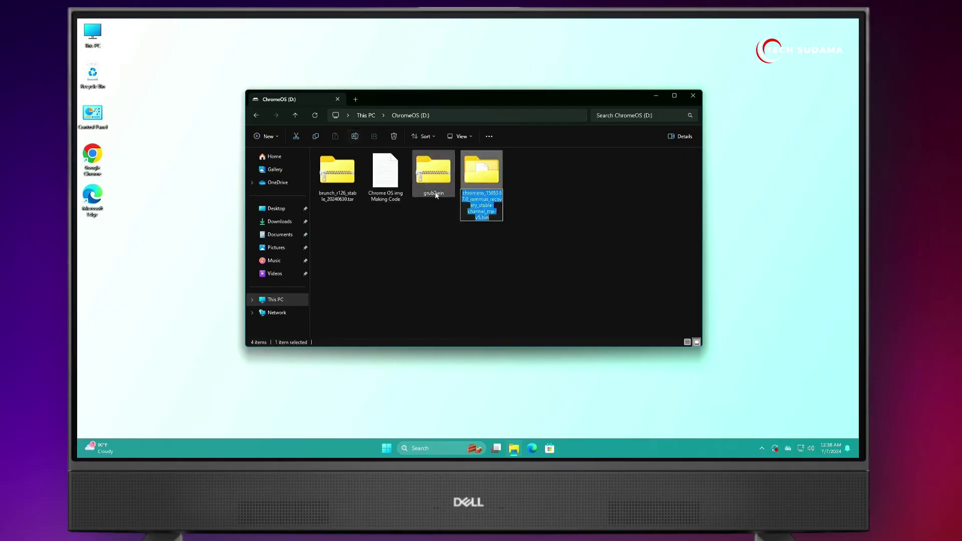
type("jh")
key("Return")
left_click(473, 209)
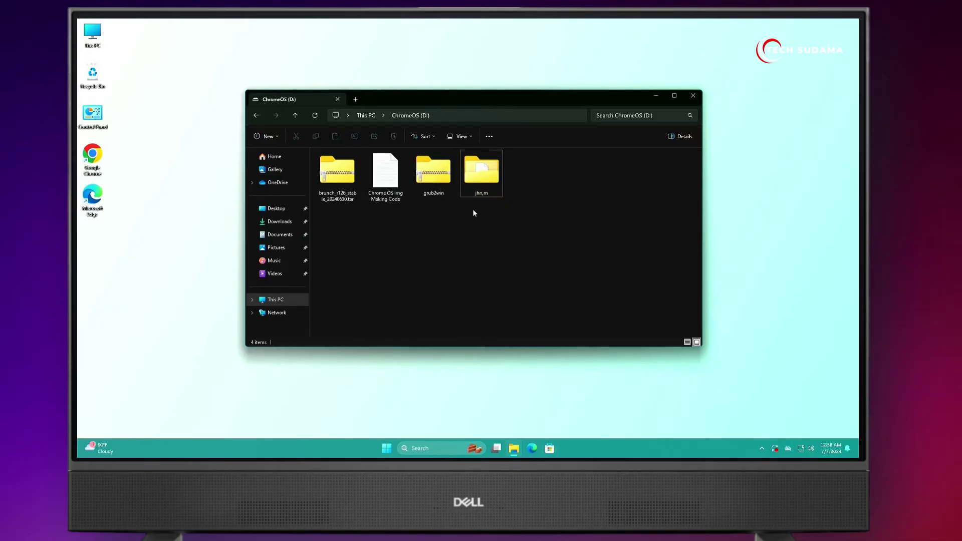
double_click(479, 173)
left_click(358, 166)
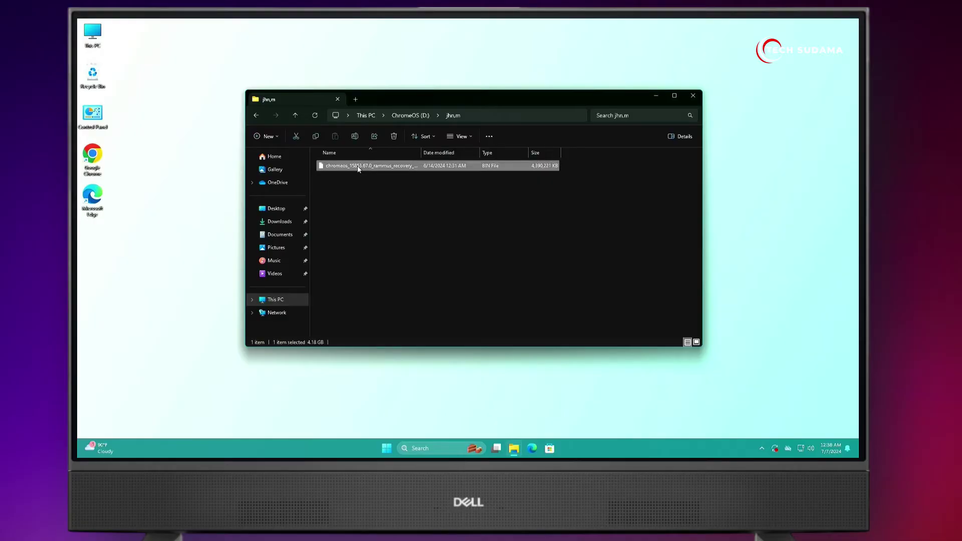
left_click(295, 116)
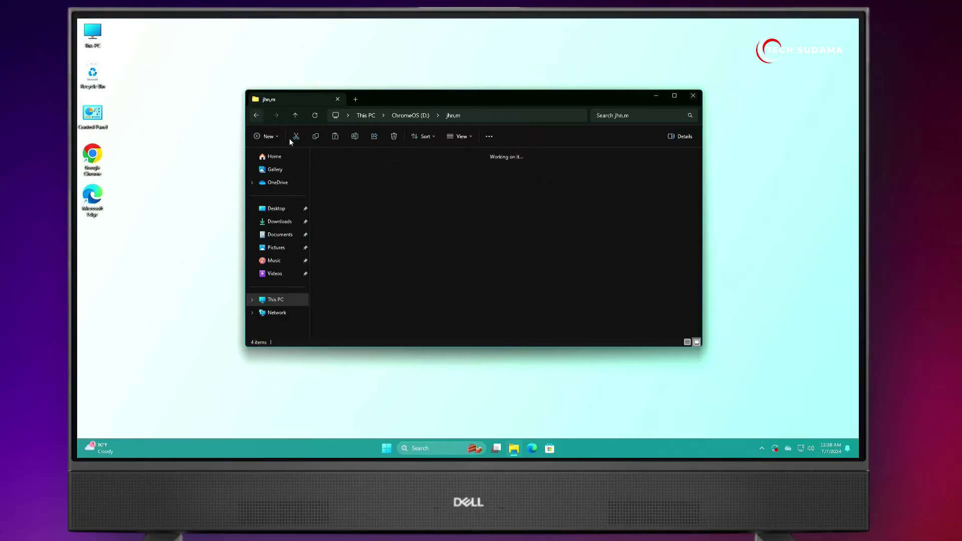
left_click(336, 137)
Step: Delete the leftover extracted folder and close File Explorer
left_click(339, 179)
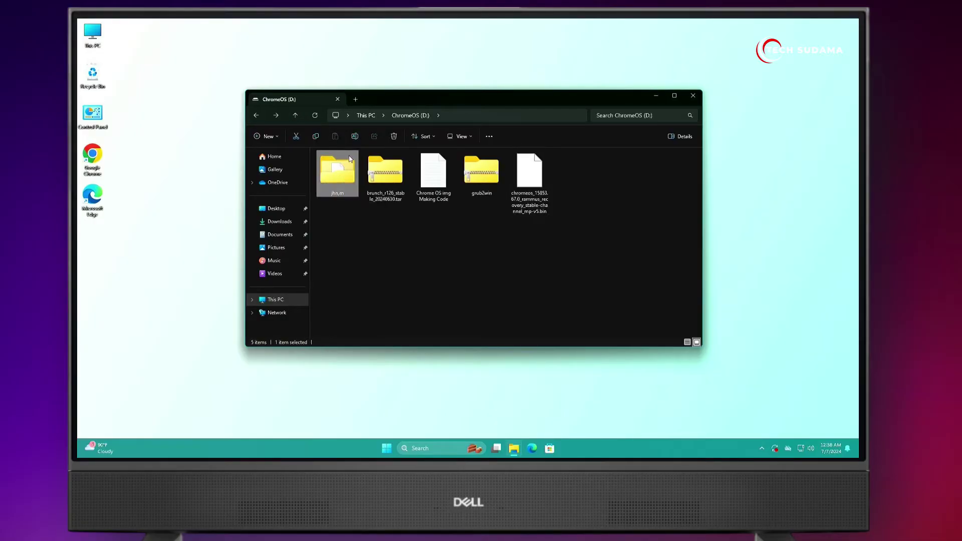
left_click(394, 137)
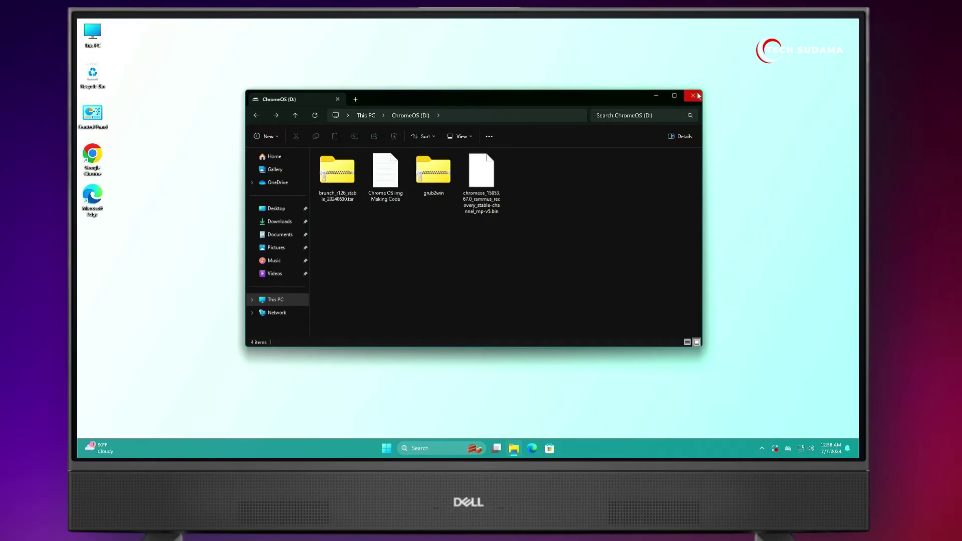
left_click(693, 95)
left_click(551, 448)
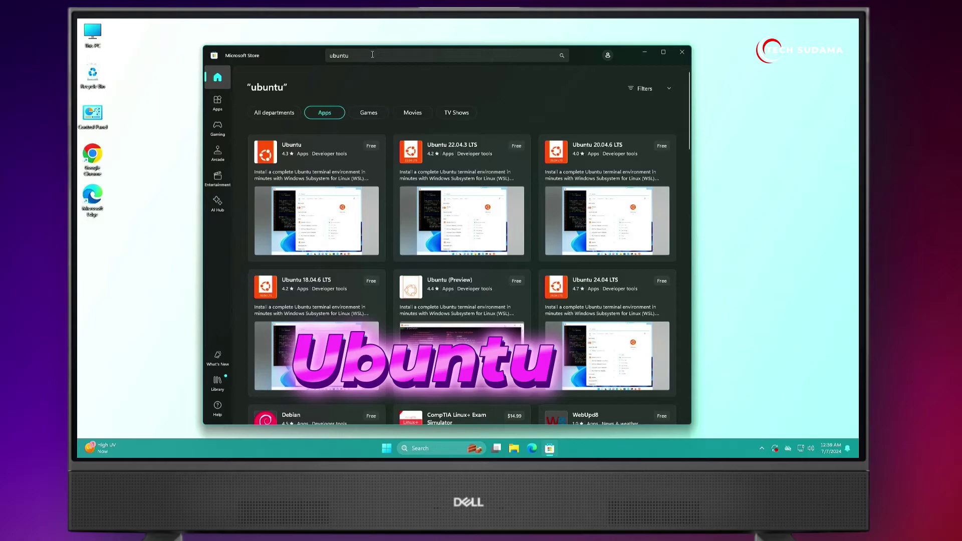
Step: Open the Ubuntu app page from the Store's ubuntu results and install it with Get
mouse_move(305, 148)
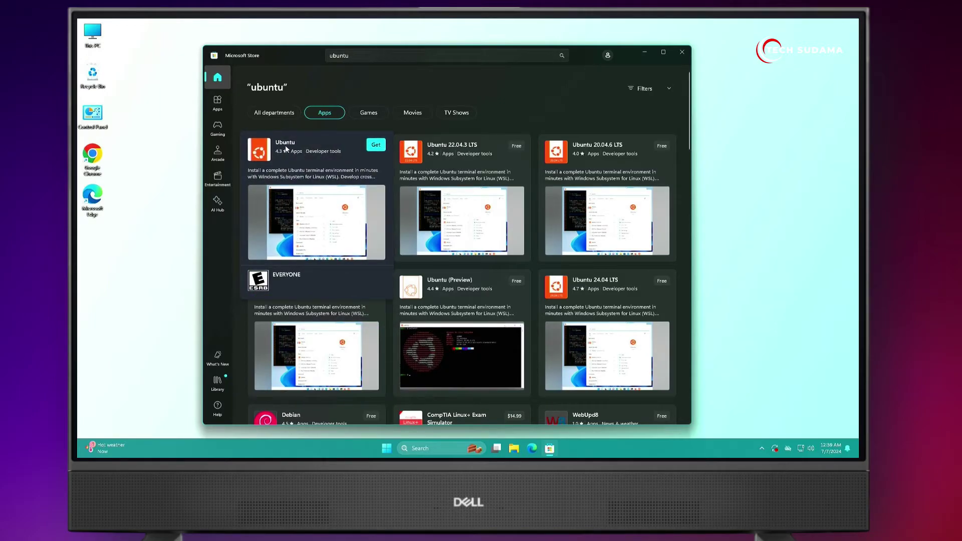
left_click(317, 157)
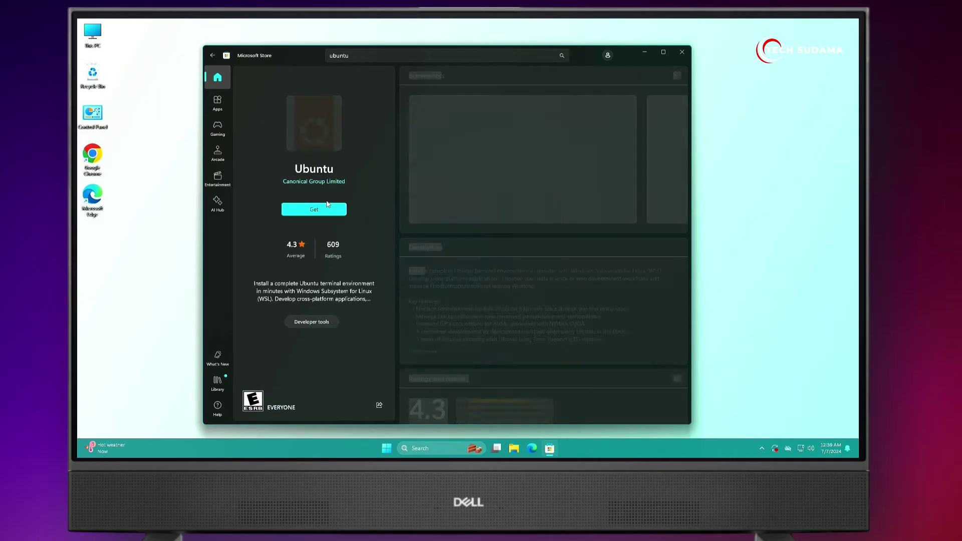
left_click(314, 206)
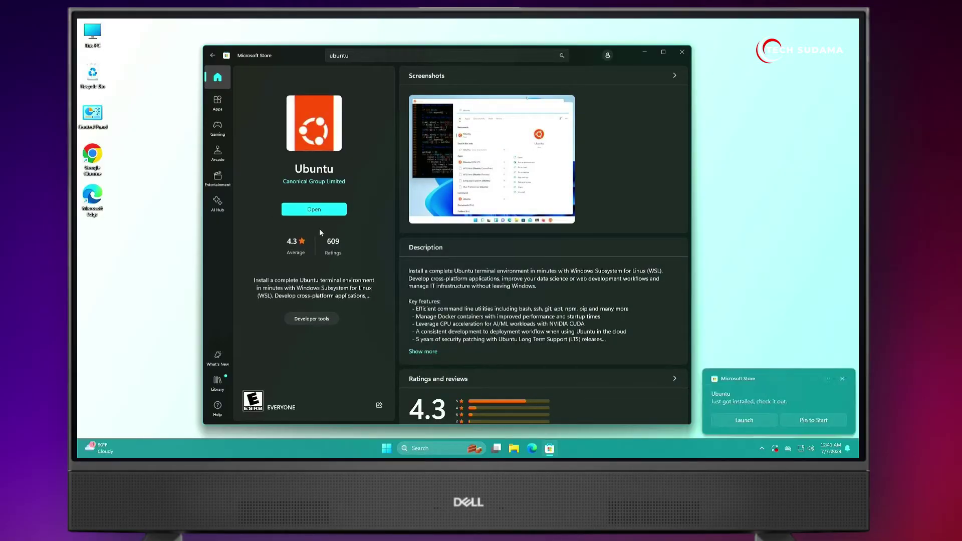
Step: Untick Fast startup in Control Panel's Power Options button settings and save the change
left_click(681, 51)
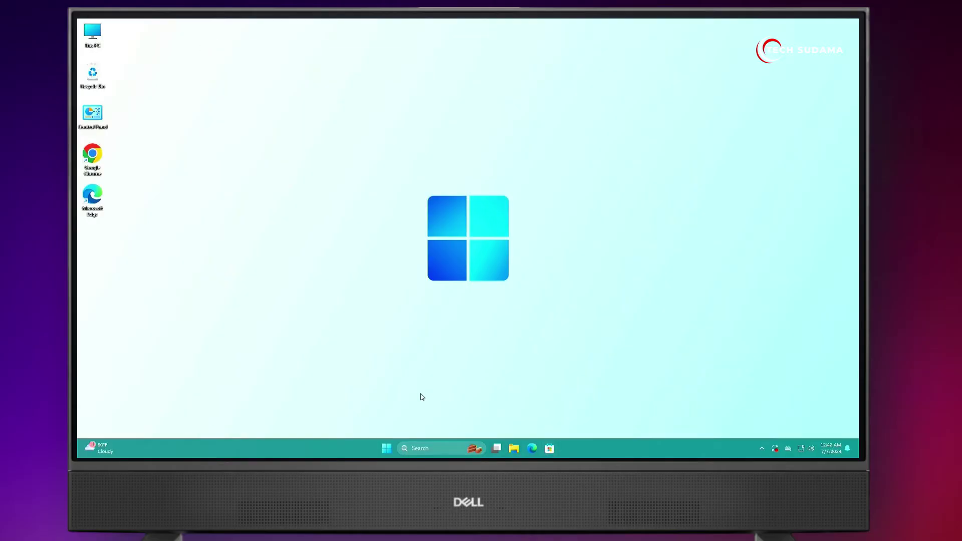
left_click(383, 449)
type("control")
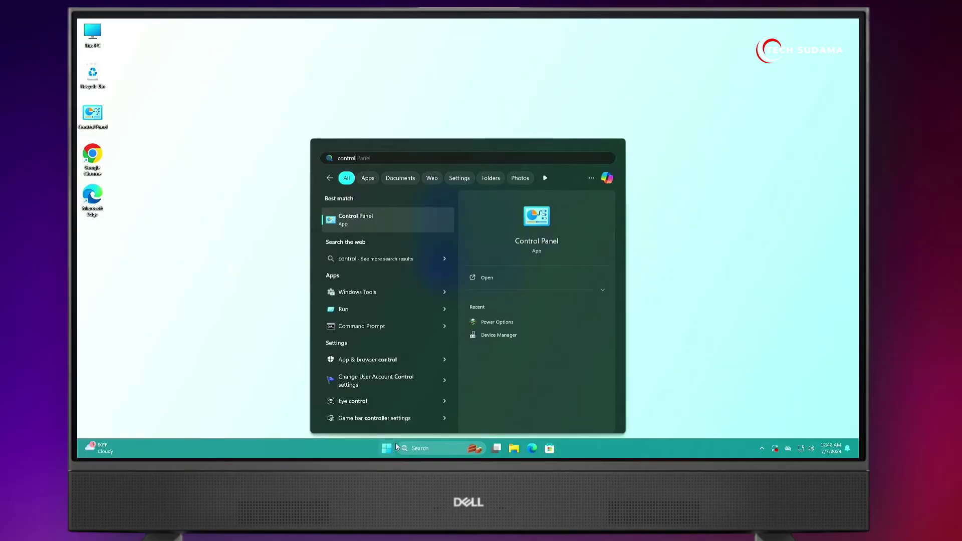
left_click(363, 217)
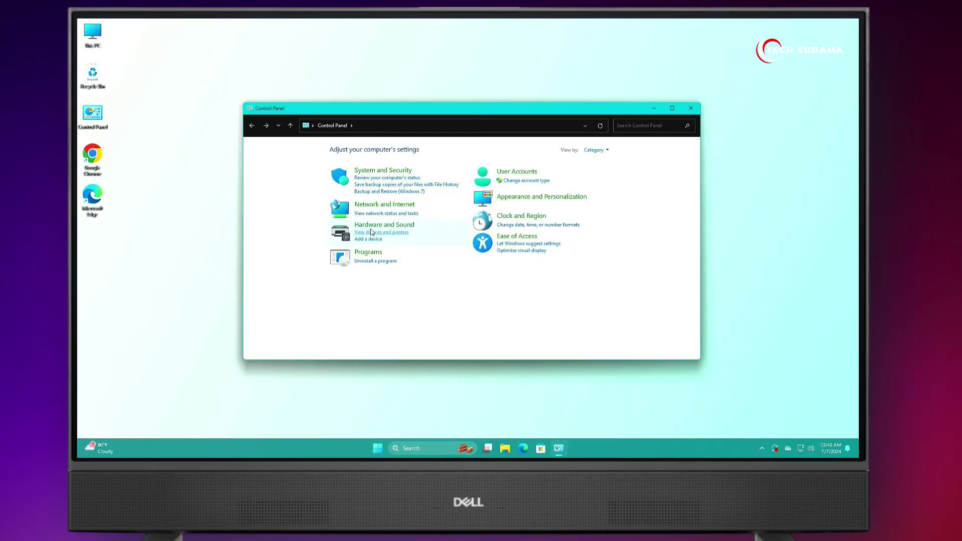
left_click(366, 224)
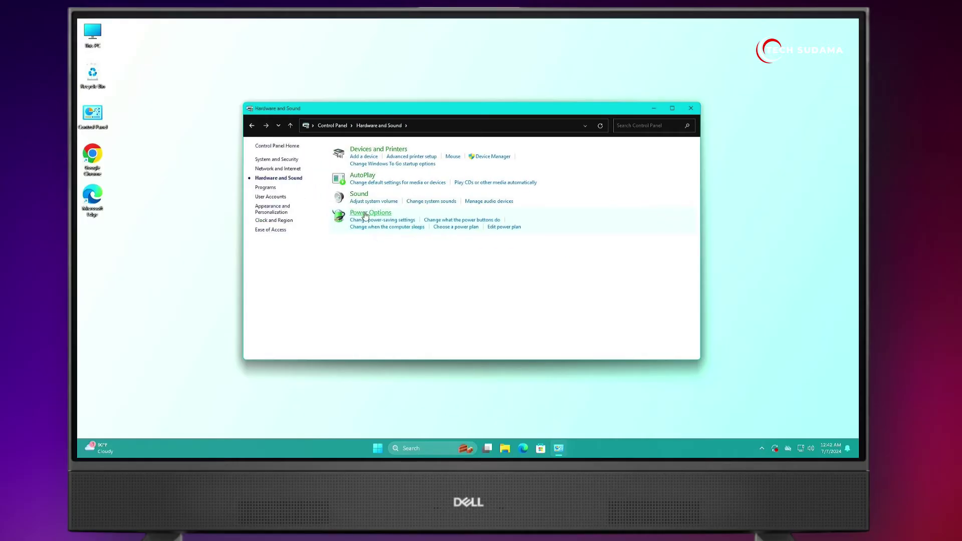
left_click(365, 214)
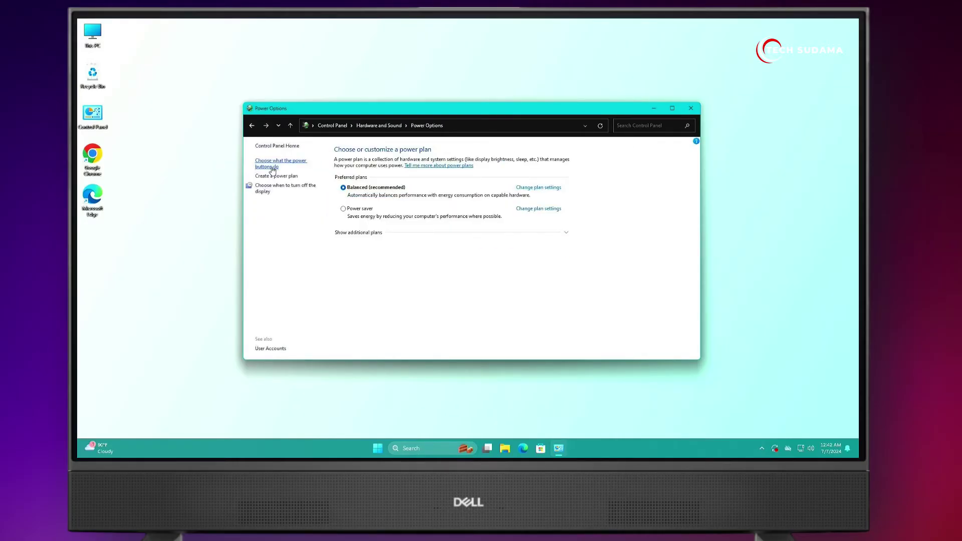
left_click(272, 170)
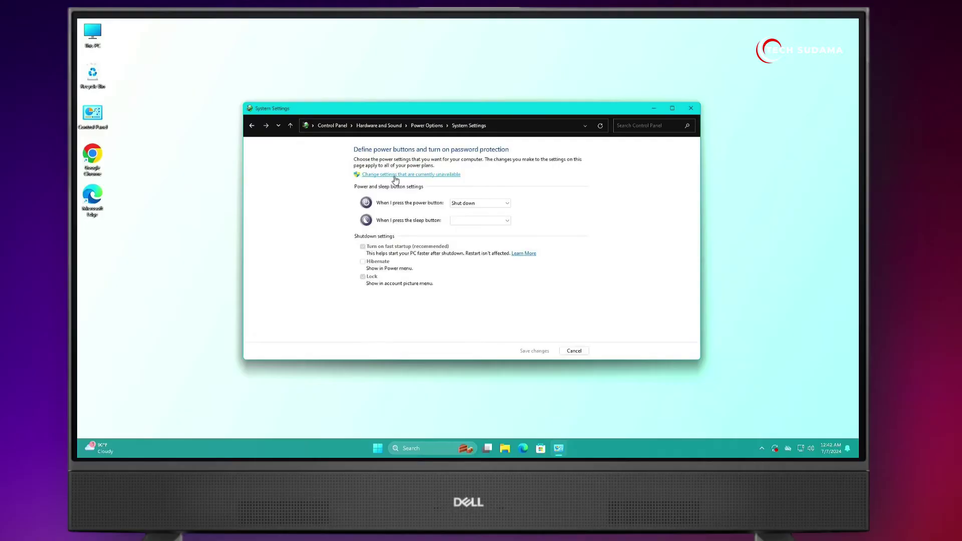
left_click(396, 175)
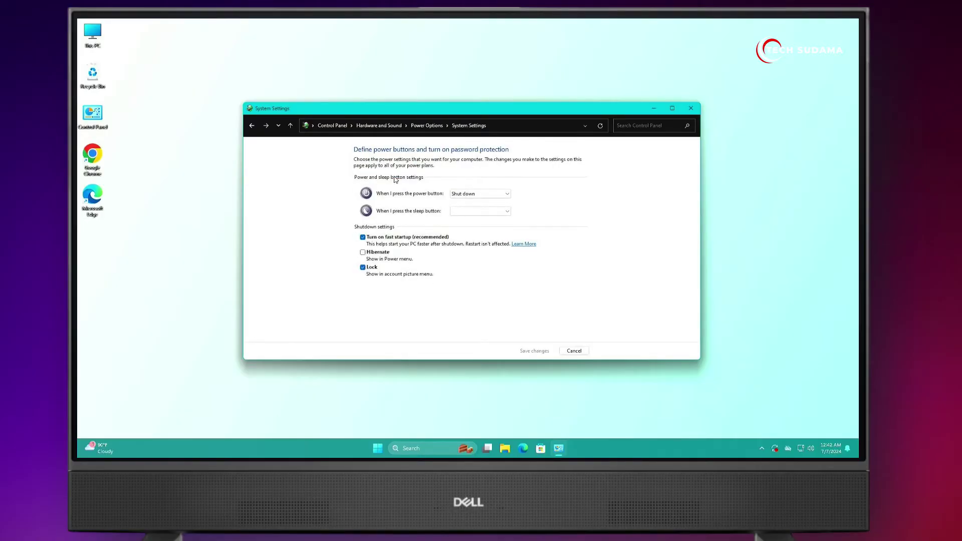
left_click(362, 237)
left_click(532, 352)
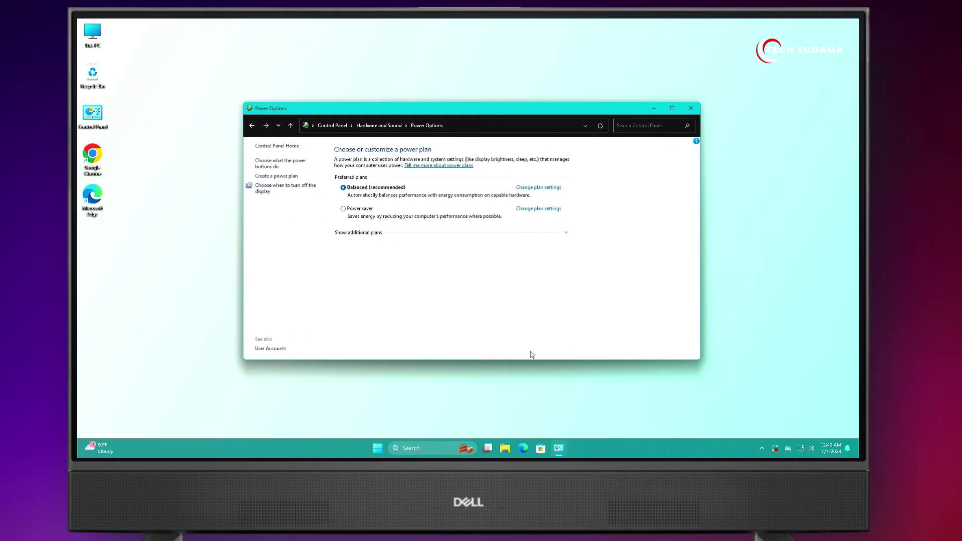
left_click(690, 108)
Step: Tick Windows Subsystem for Linux and Virtual Machine Platform in Windows Features, apply, and restart now
left_click(386, 447)
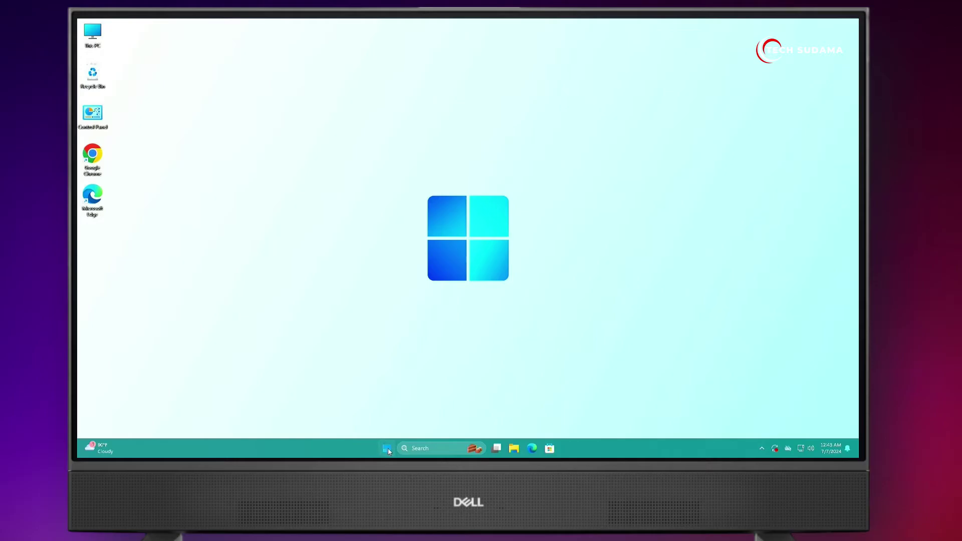
type("turn")
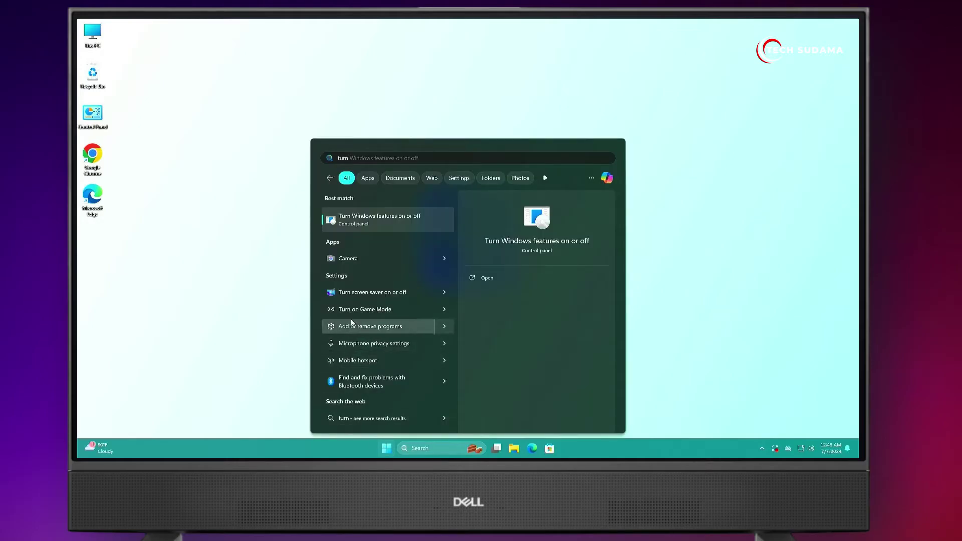
left_click(369, 218)
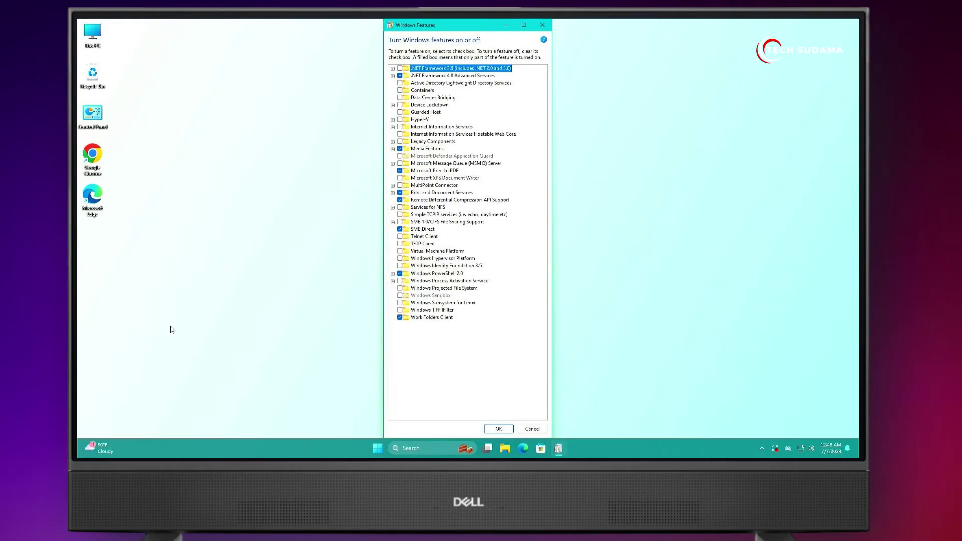
left_click(400, 303)
left_click(400, 251)
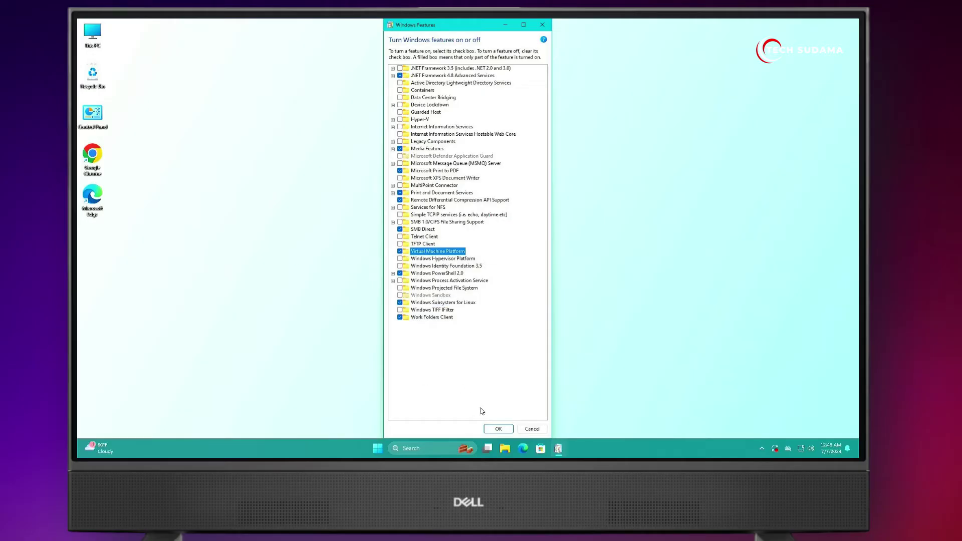
left_click(498, 430)
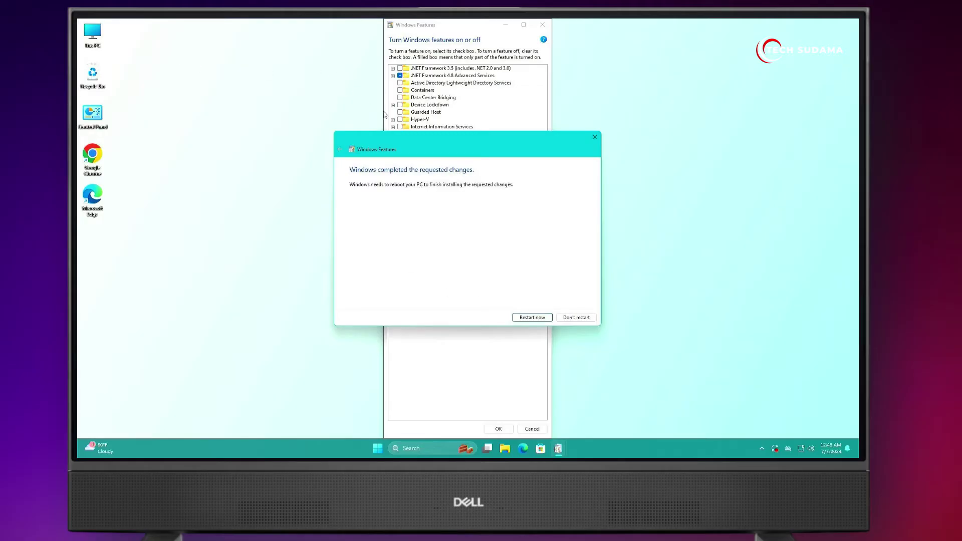
left_click(533, 317)
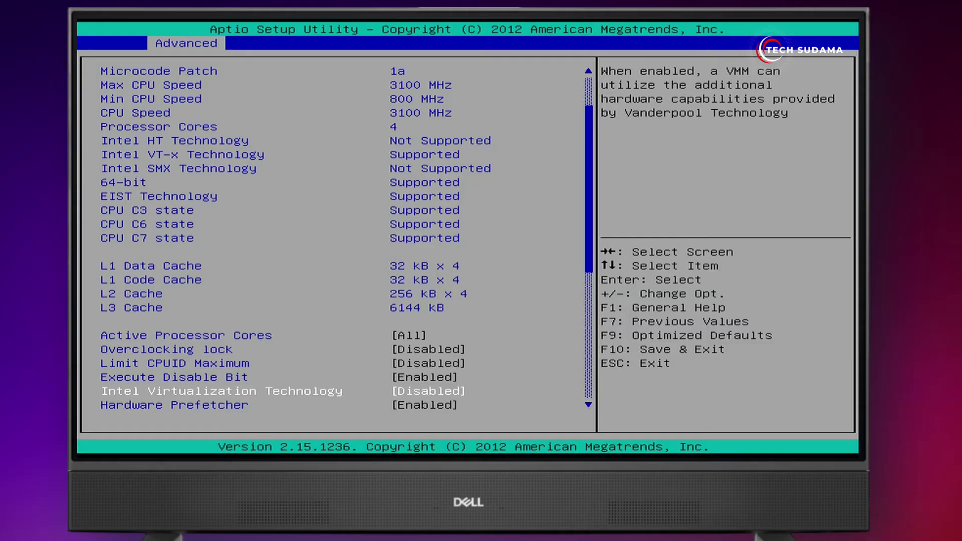
Step: Set Intel Virtualization Technology to Enabled and Secure Boot to Disabled, then save with F10
key("Return")
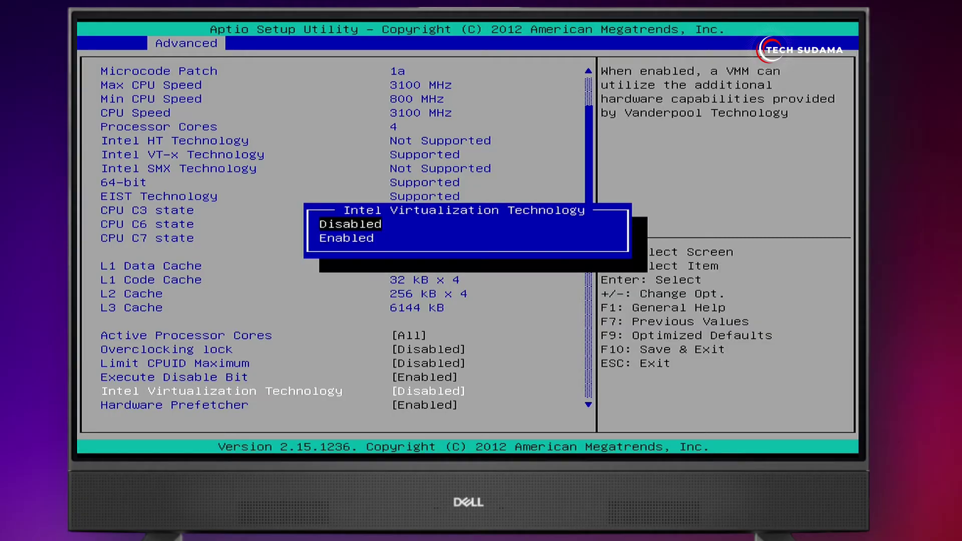
key("Down")
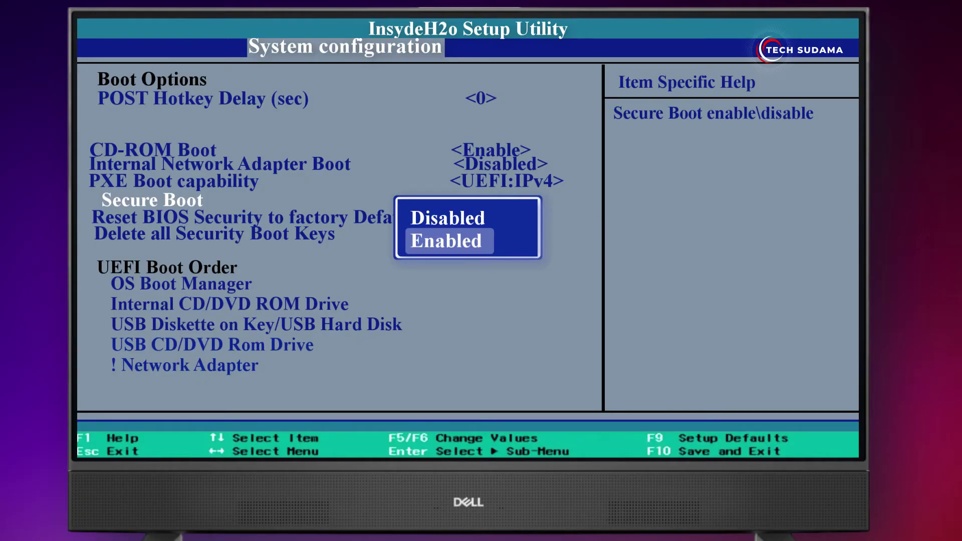
key("Up")
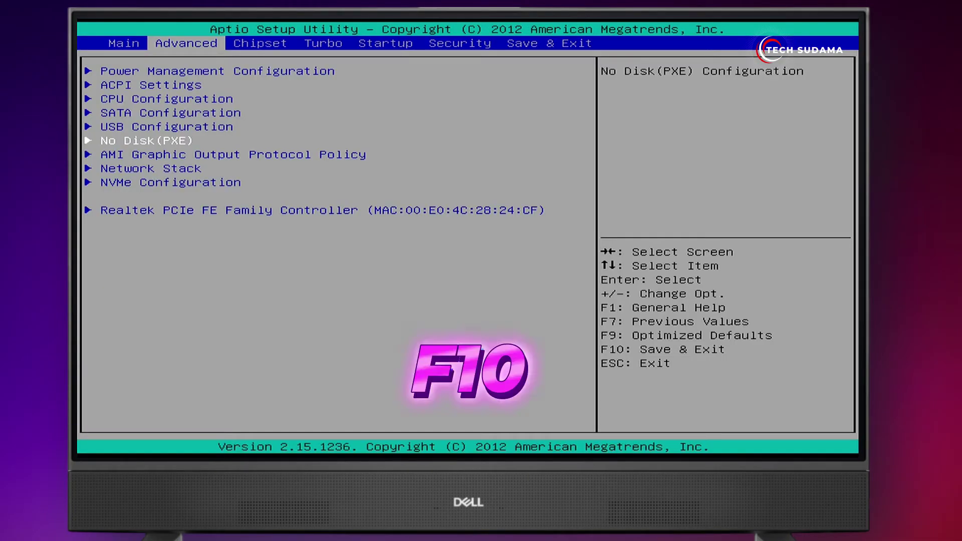
key("F10")
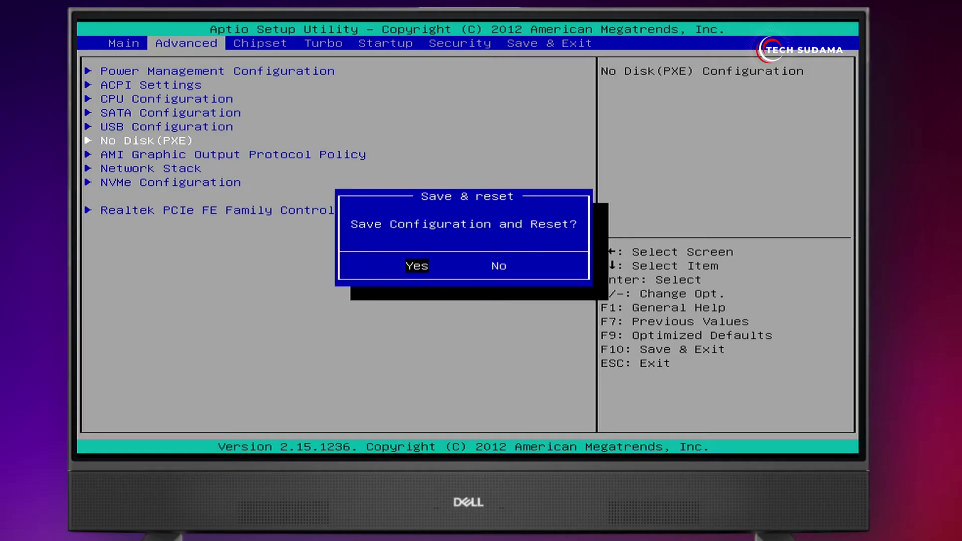
key("Return")
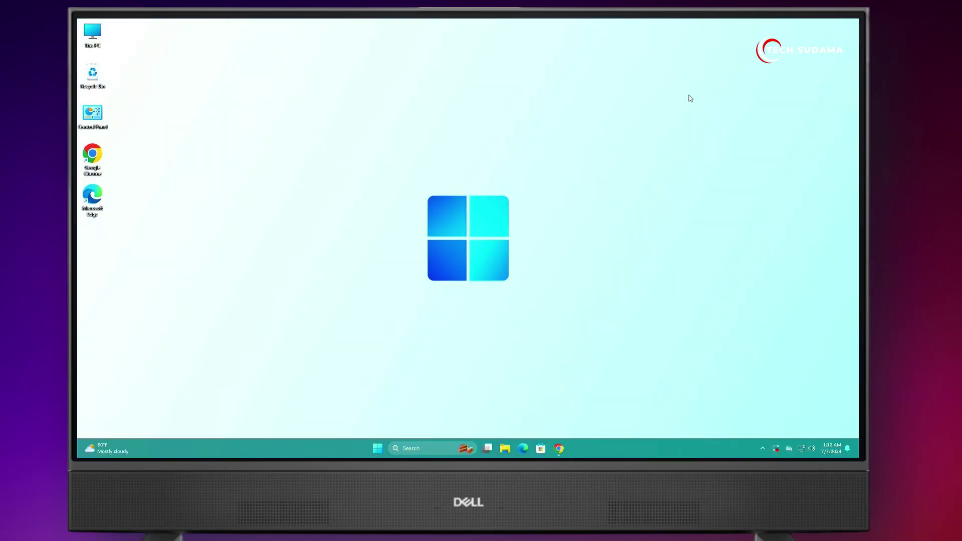
Step: Launch Ubuntu and complete its first-time setup with a new UNIX username and password
left_click(377, 451)
left_click(390, 341)
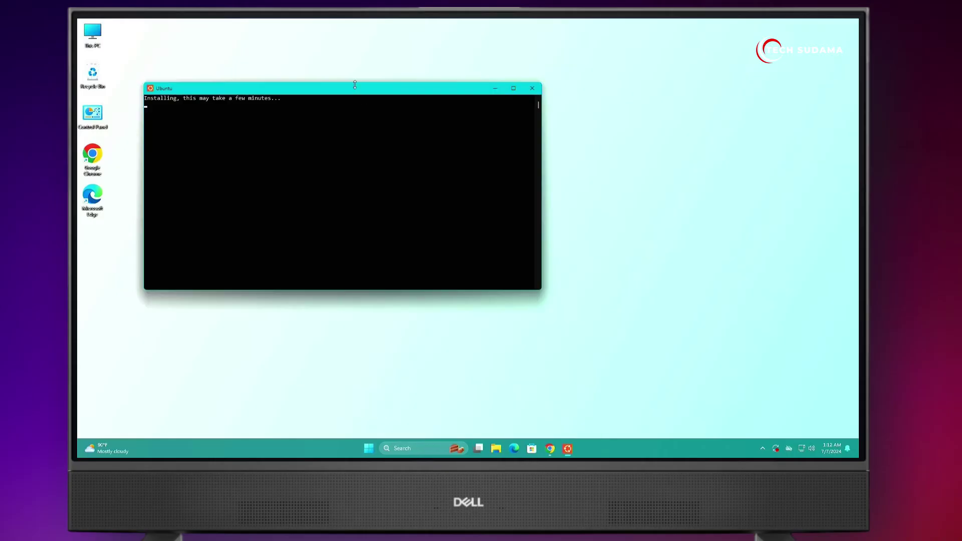
left_click_drag(355, 85, 485, 110)
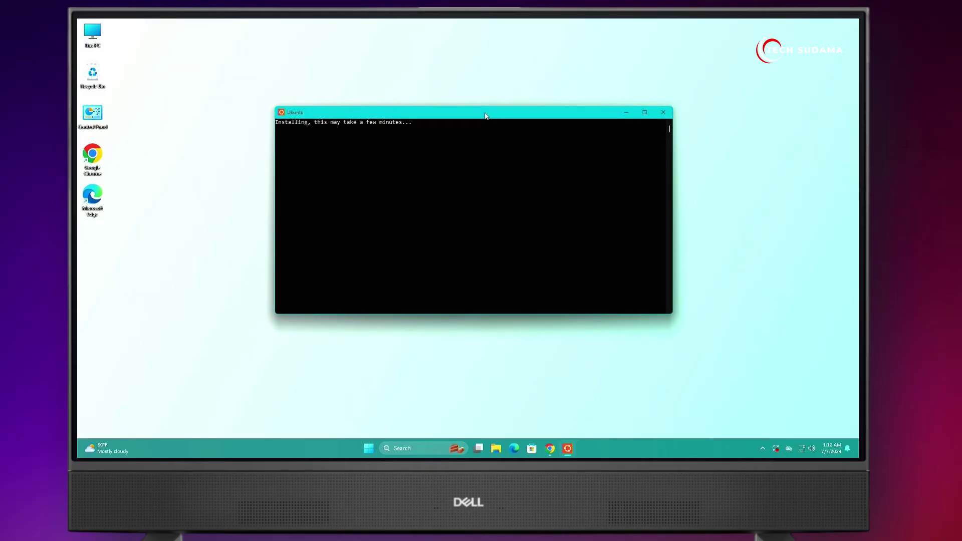
type("techsudama")
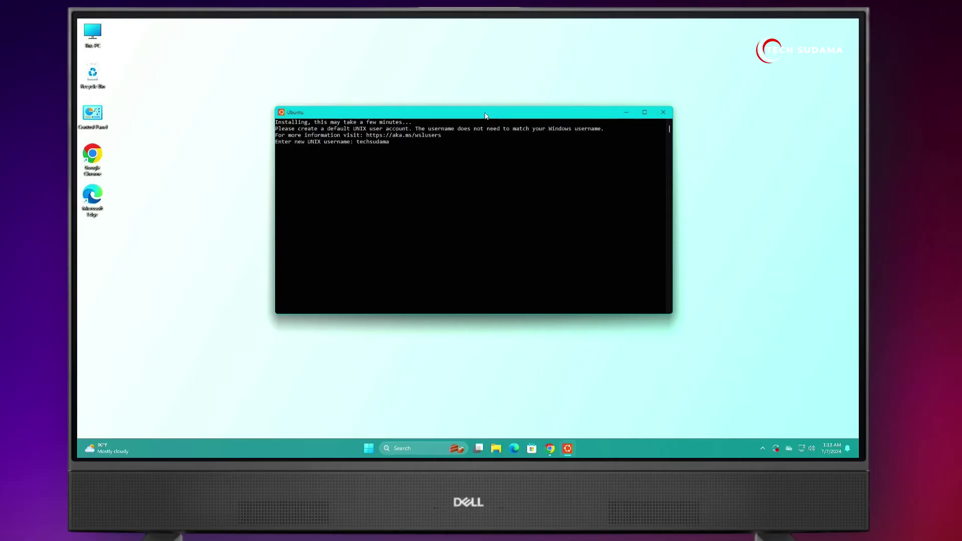
key("Return")
key("Return")
key("Return")
Step: Open the Chrome OS img Making Code notes from ChromeOS (D:) and select the sudo apt-get update line
key("super+e")
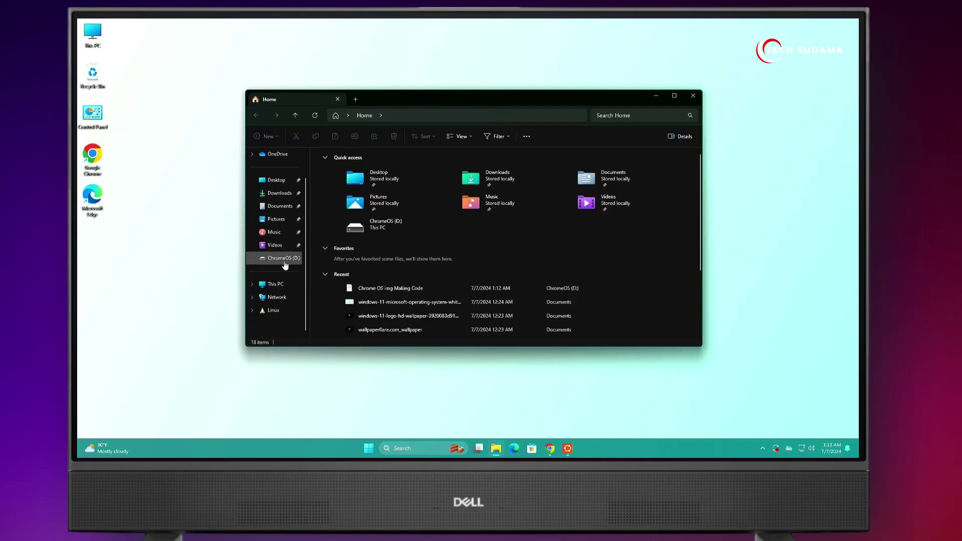
left_click(283, 259)
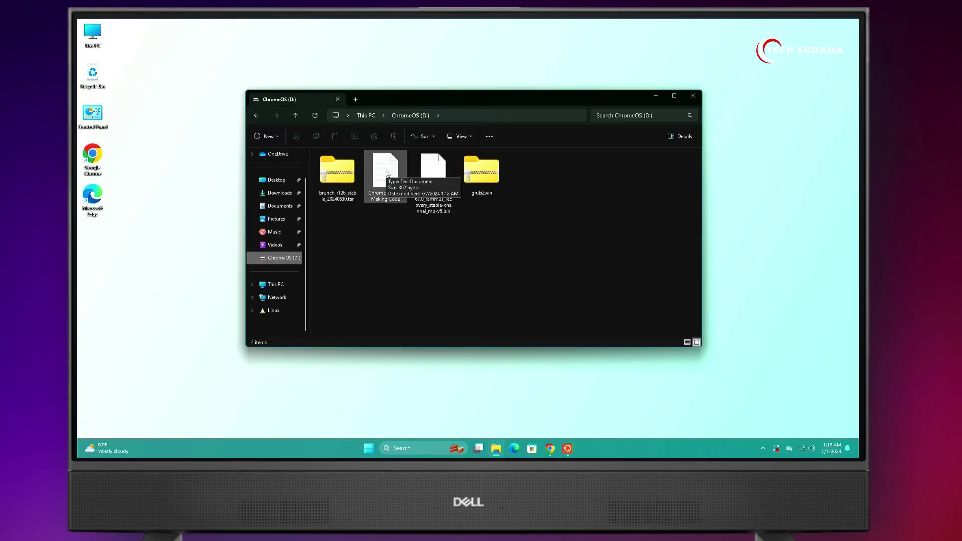
double_click(386, 173)
left_click_drag(201, 111, 138, 111)
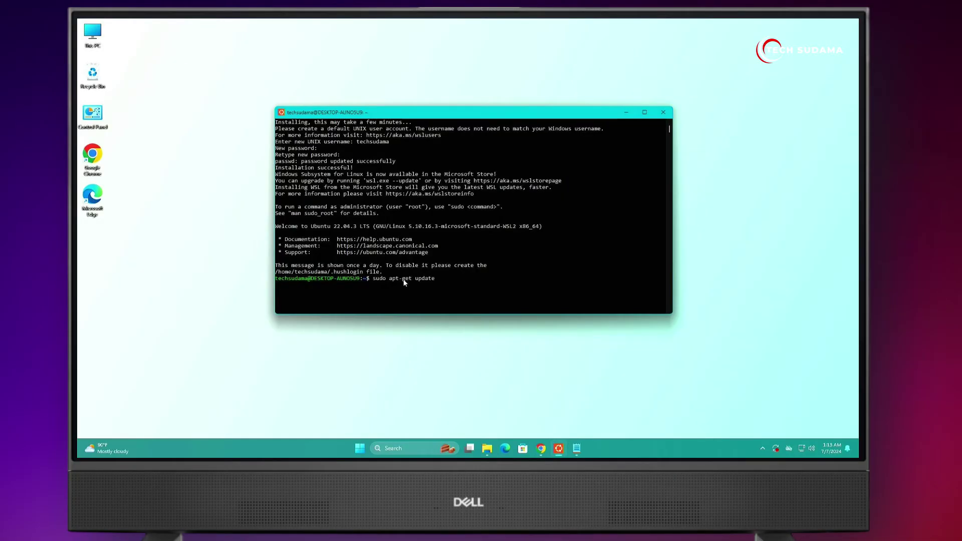
Step: Run sudo apt-get update, then paste and run sudo apt install cgpt from the notes
key("Return")
key("Return")
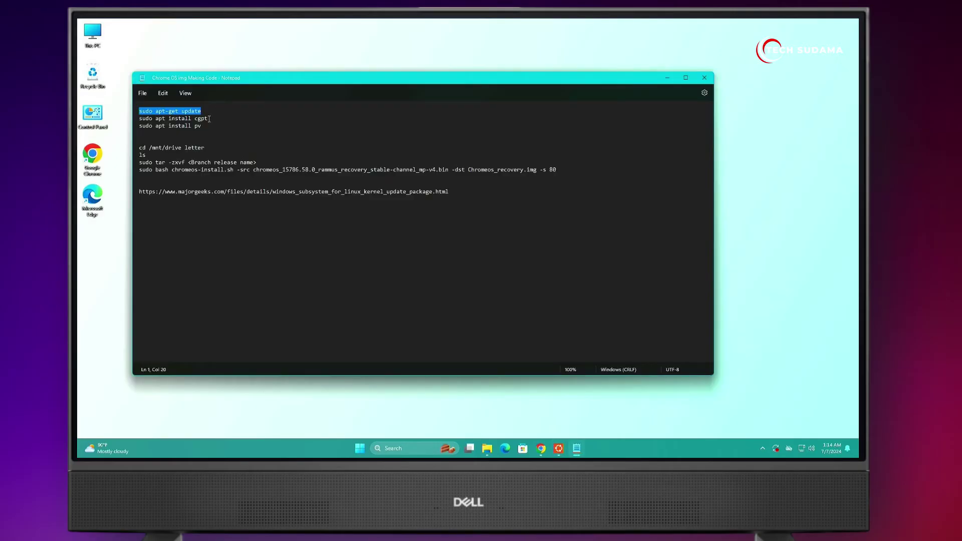
left_click_drag(207, 118, 140, 119)
right_click(139, 119)
left_click(167, 142)
key("alt+Tab")
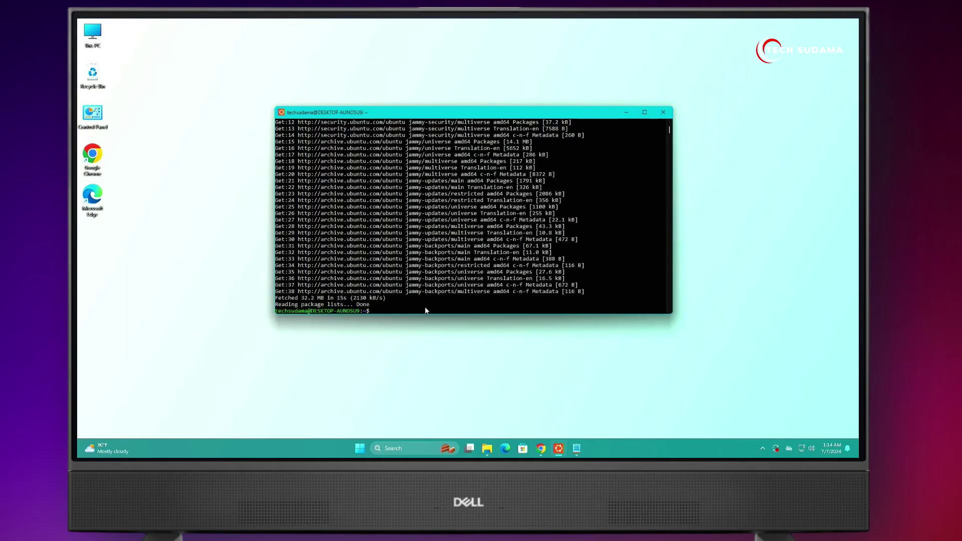
right_click(426, 311)
key("Return")
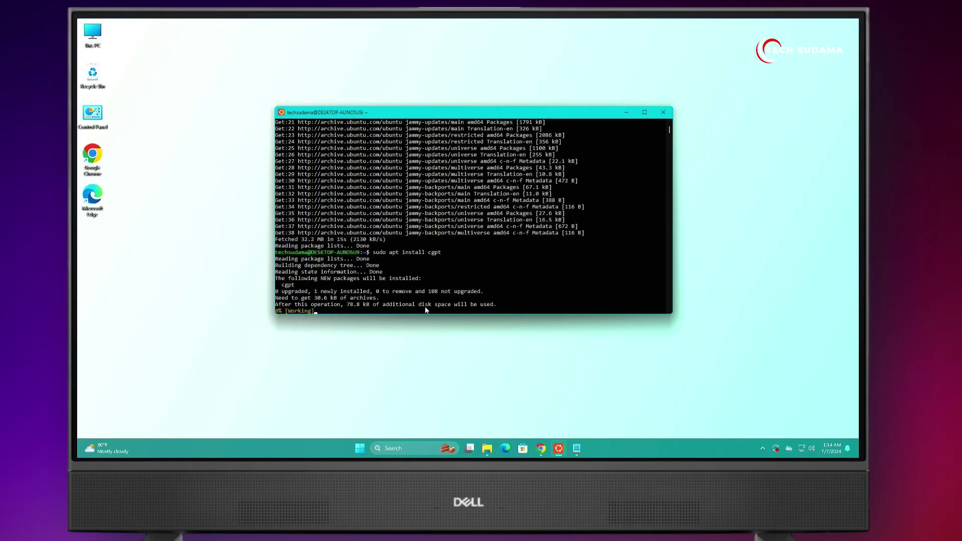
Step: Paste and run sudo apt install pv, then view the drives under This PC
key("alt+Tab")
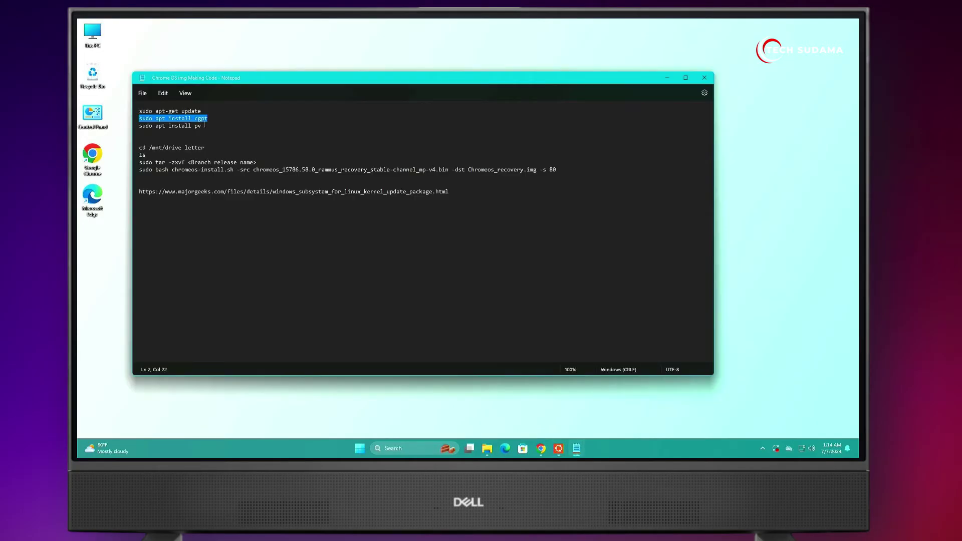
left_click_drag(204, 125, 140, 125)
key("ctrl+c")
key("alt+Tab")
right_click(397, 303)
key("Return")
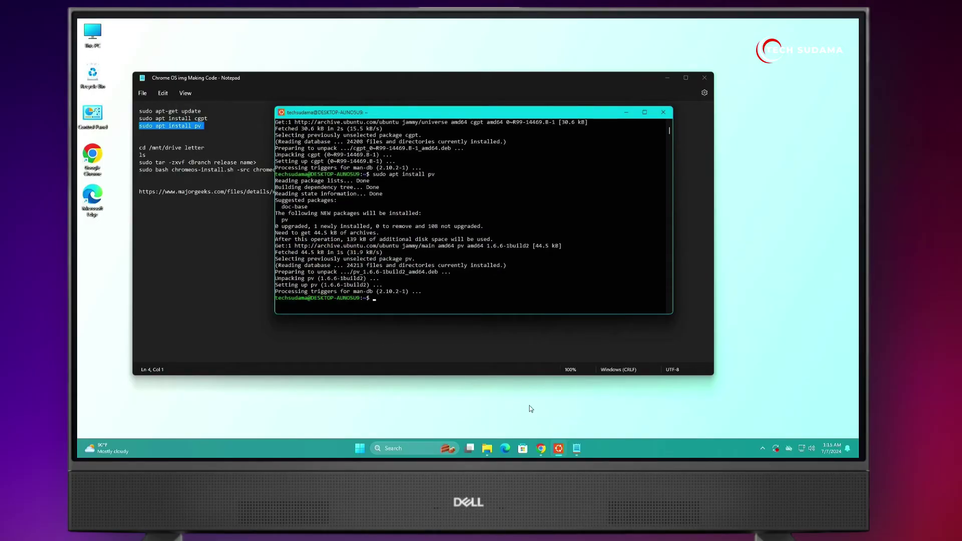
left_click(487, 448)
left_click(275, 284)
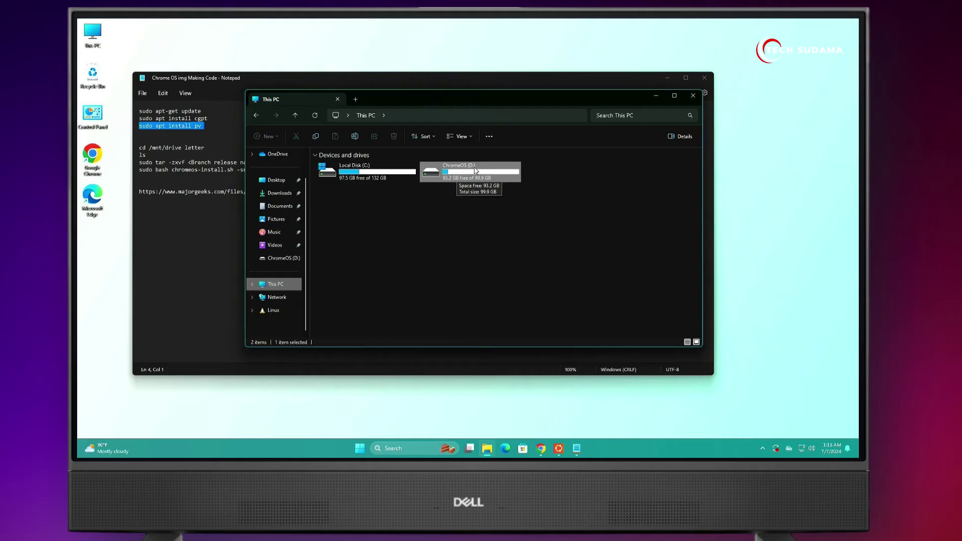
Step: Edit the notes' line to cd /mnt/d and run it in the Ubuntu terminal
left_click(212, 127)
left_click_drag(169, 148, 139, 148)
key("BackSpace")
right_click(140, 148)
left_click(171, 187)
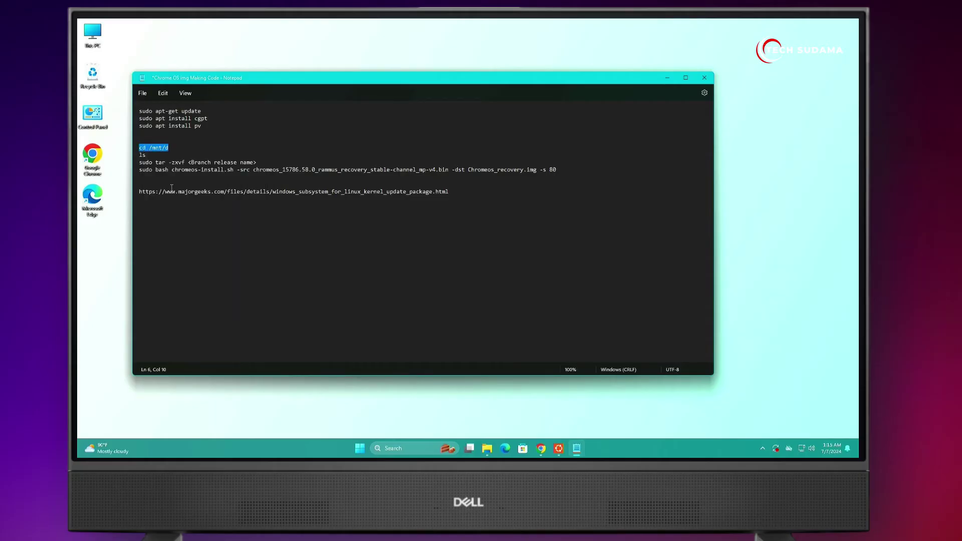
left_click(559, 448)
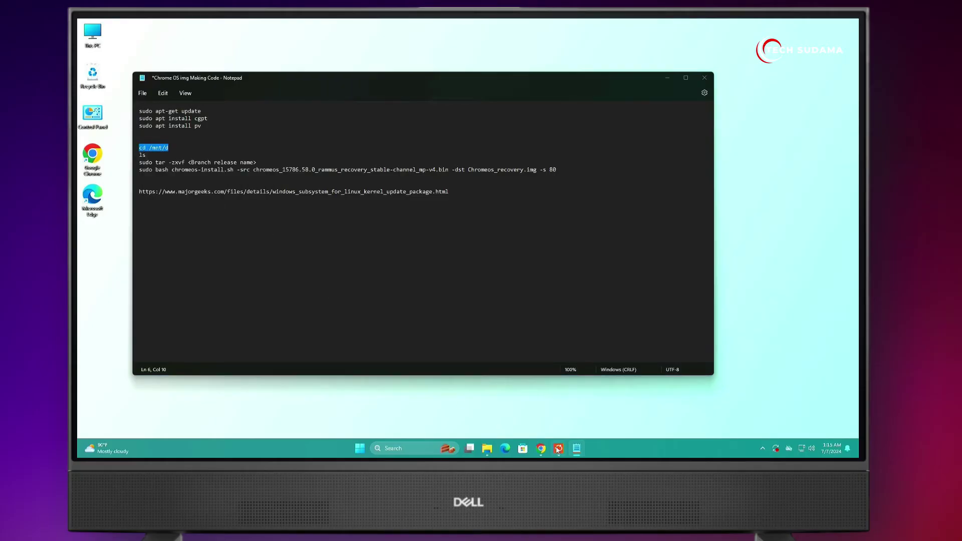
right_click(429, 302)
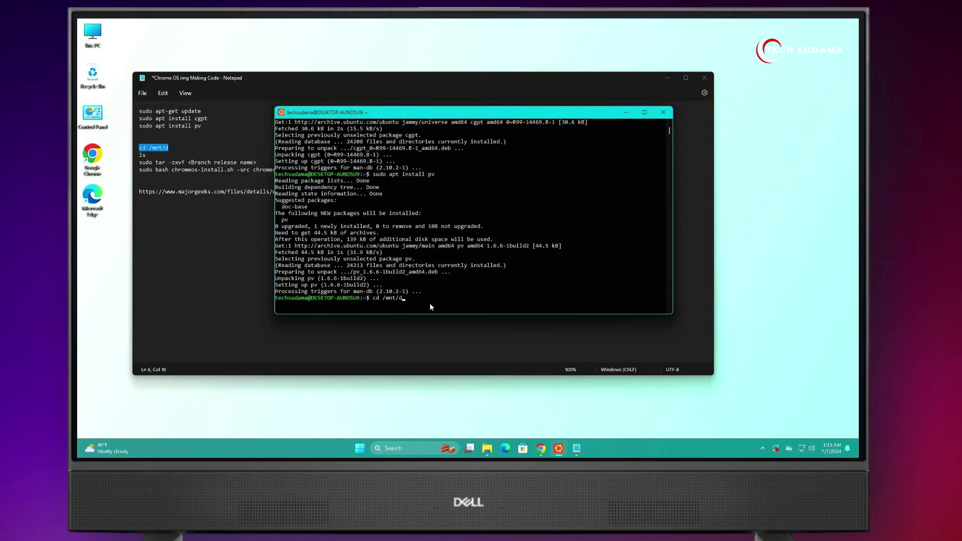
key("Return")
Step: List the files in /mnt/d with ls and copy the Brunch archive's file name
type("ls")
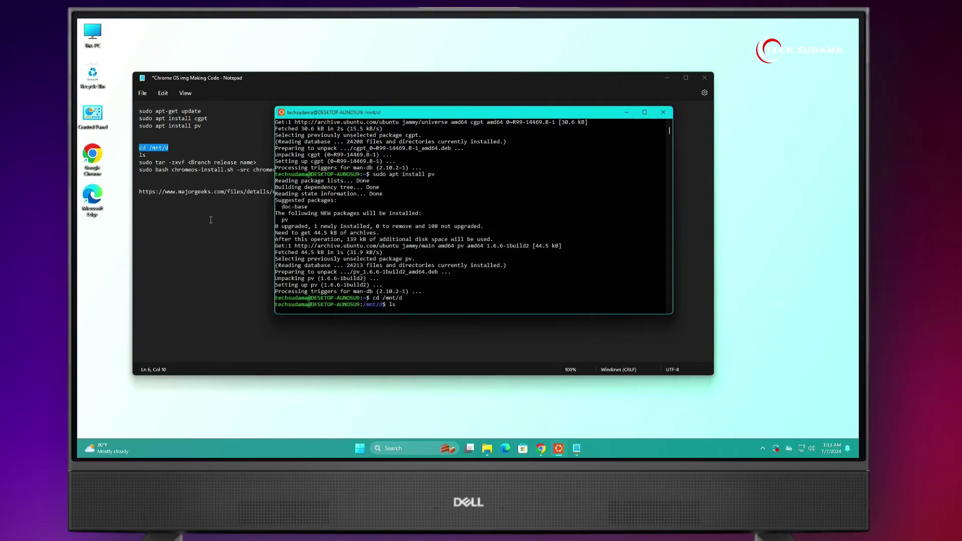
key("Return")
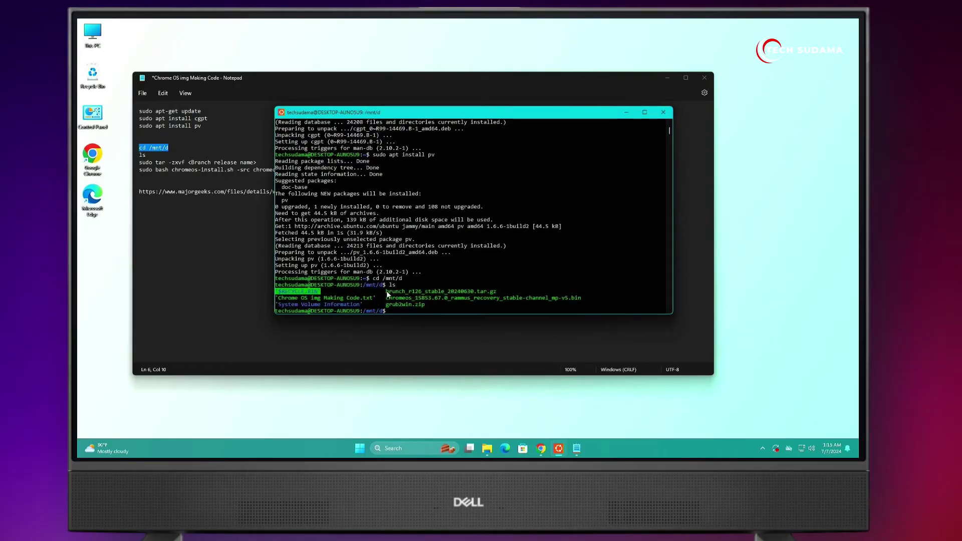
left_click_drag(386, 292, 497, 296)
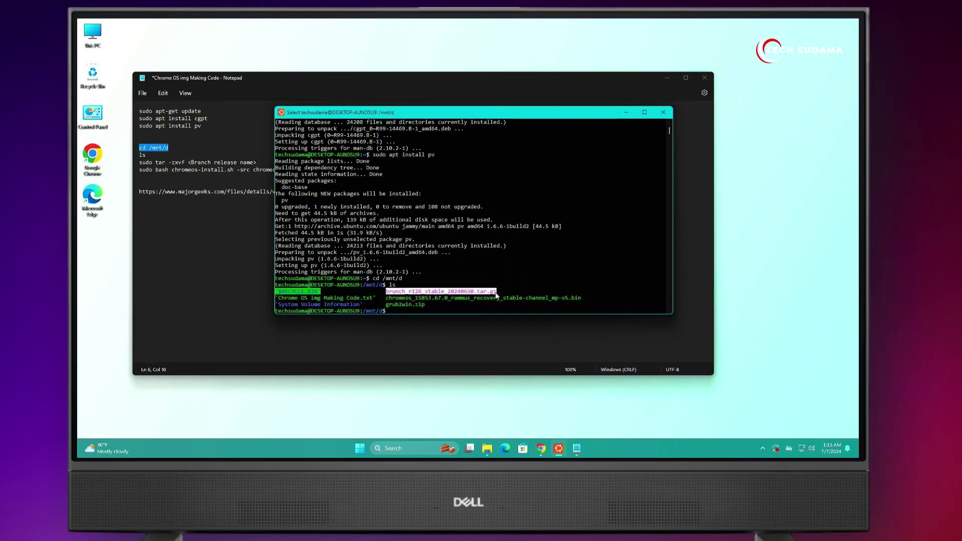
key("ctrl+c")
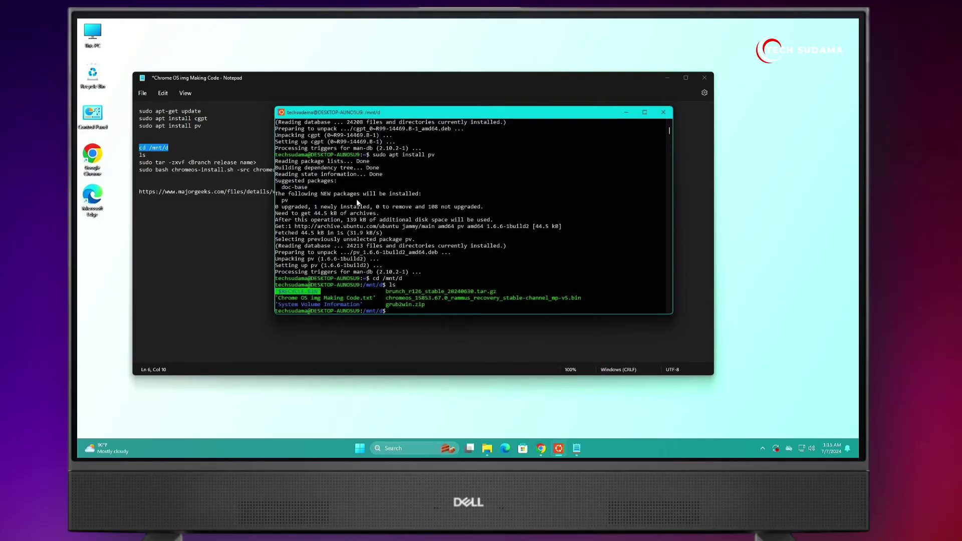
left_click(192, 156)
Step: Replace <Branch release name> in the tar command with brunch_r126_stable_20240630.tar.gz and copy it
left_click_drag(190, 163, 138, 163)
right_click(256, 162)
left_click(277, 219)
right_click(143, 164)
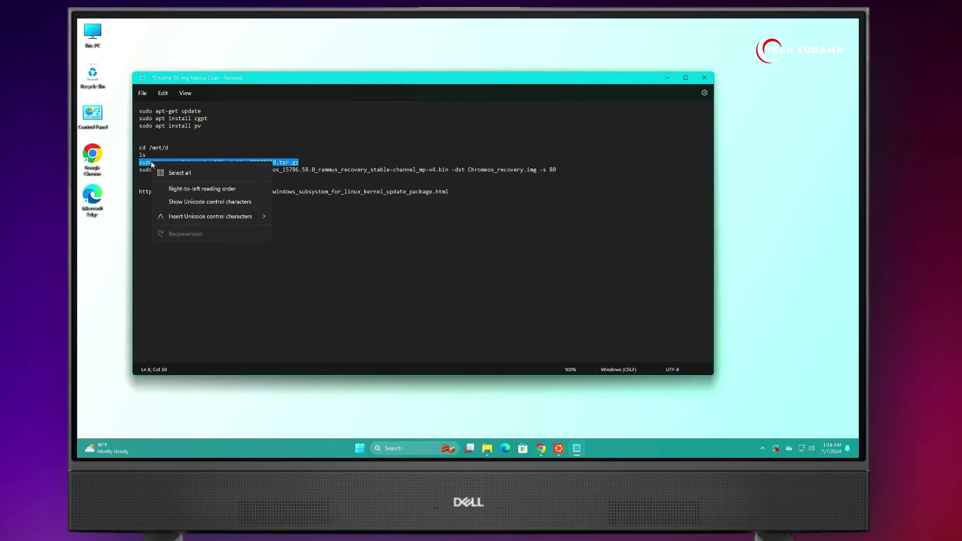
left_click(171, 203)
Step: Run the tar command to extract the Brunch archive, then copy the recovery image's file name
key("alt+Tab")
right_click(447, 313)
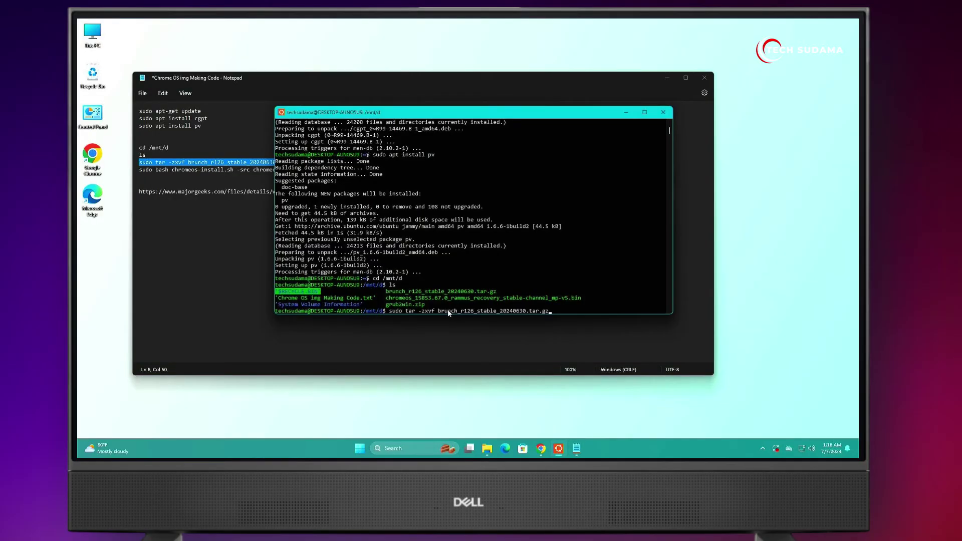
key("Return")
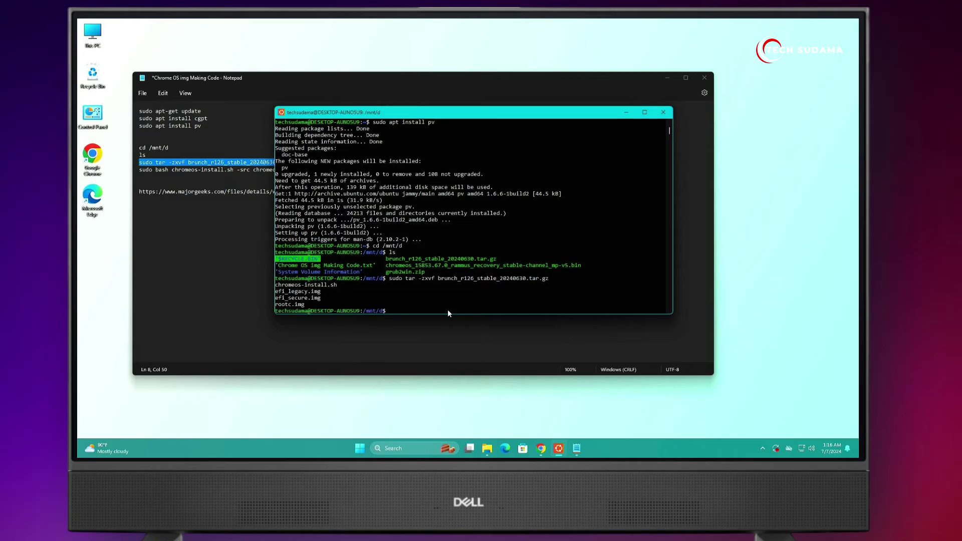
left_click_drag(386, 268, 575, 267)
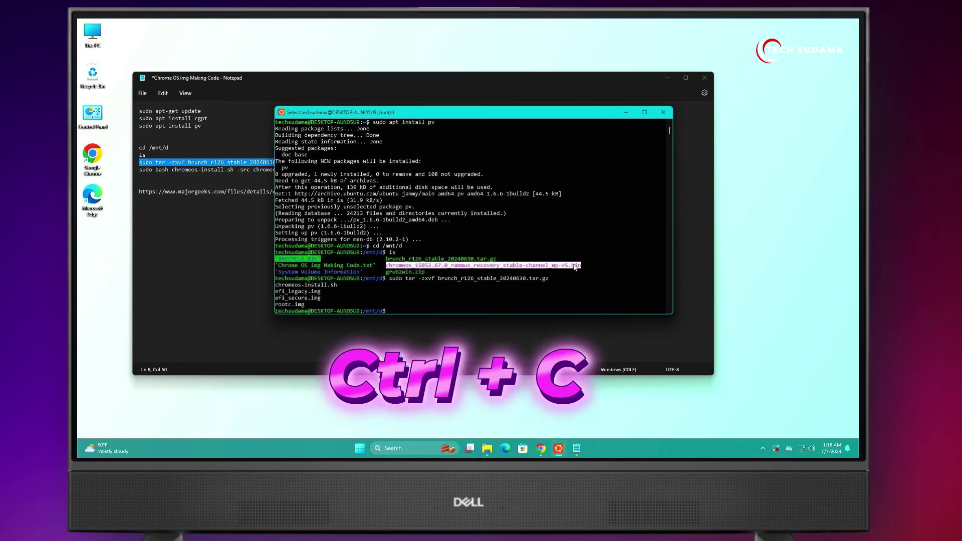
key("ctrl+c")
Step: Set the install command's source to chromeos_15853.67.0_rammus_recovery_stable-channel_mp-v5.bin, keeping size 80
left_click(216, 191)
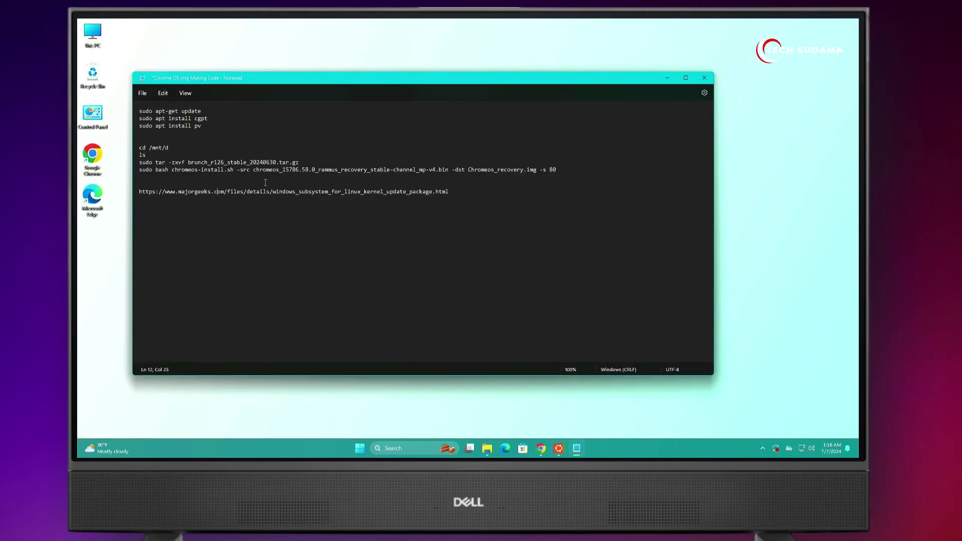
left_click_drag(253, 170, 449, 171)
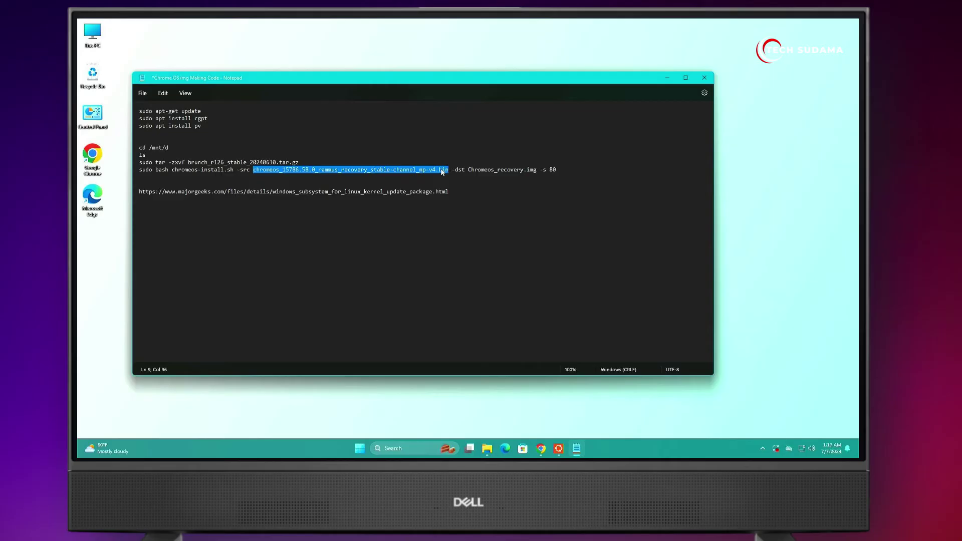
right_click(443, 172)
left_click(464, 224)
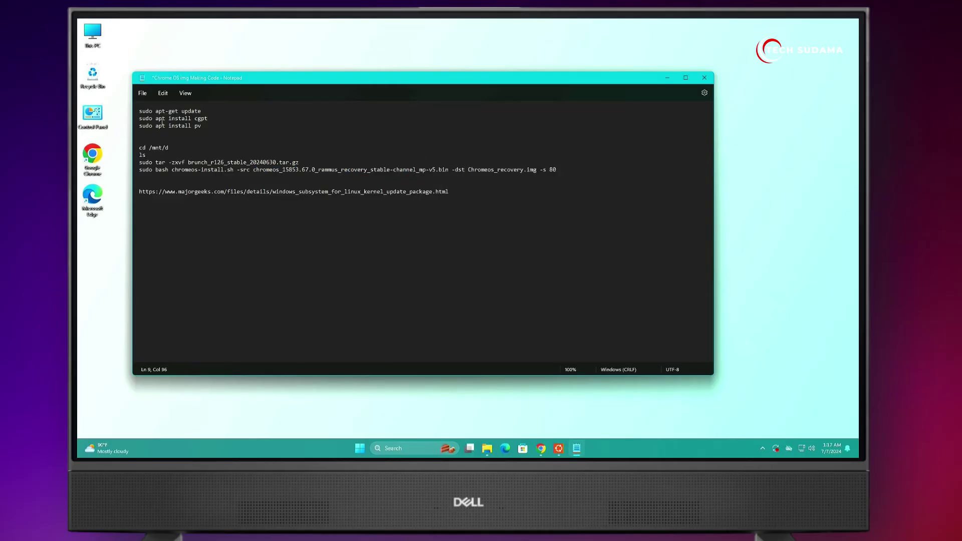
left_click_drag(470, 170, 538, 171)
left_click(562, 169)
double_click(552, 169)
Step: Check the drives' free space in This PC, then close File Explorer
key("super+e")
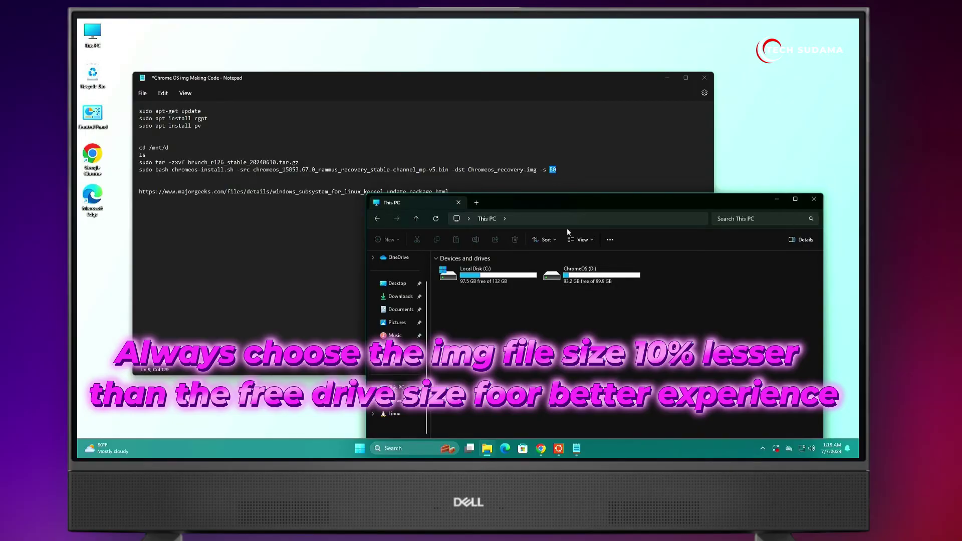
mouse_move(595, 279)
left_click(814, 199)
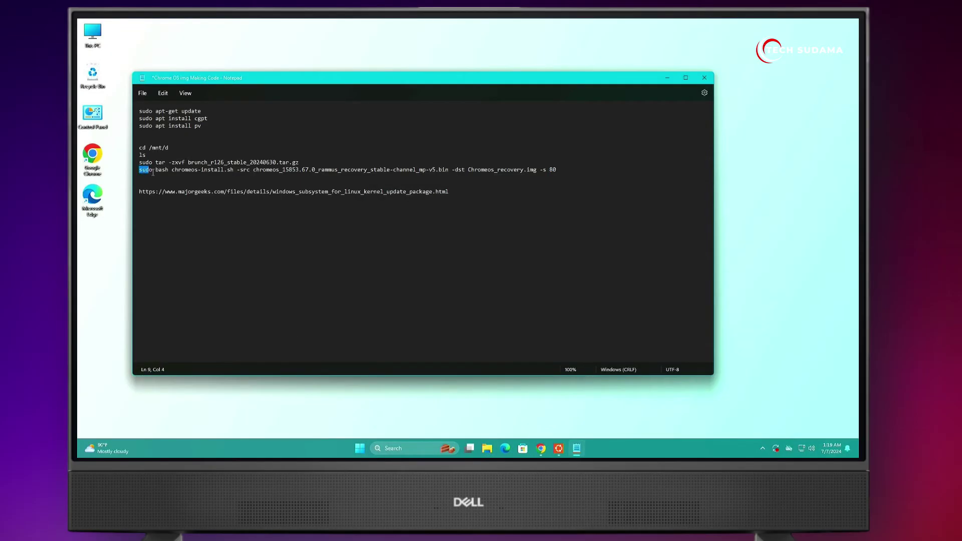
Step: Copy the chromeos-install.sh command from the notes and run it in the Ubuntu terminal
triple_click(140, 170)
left_click_drag(520, 177, 554, 168)
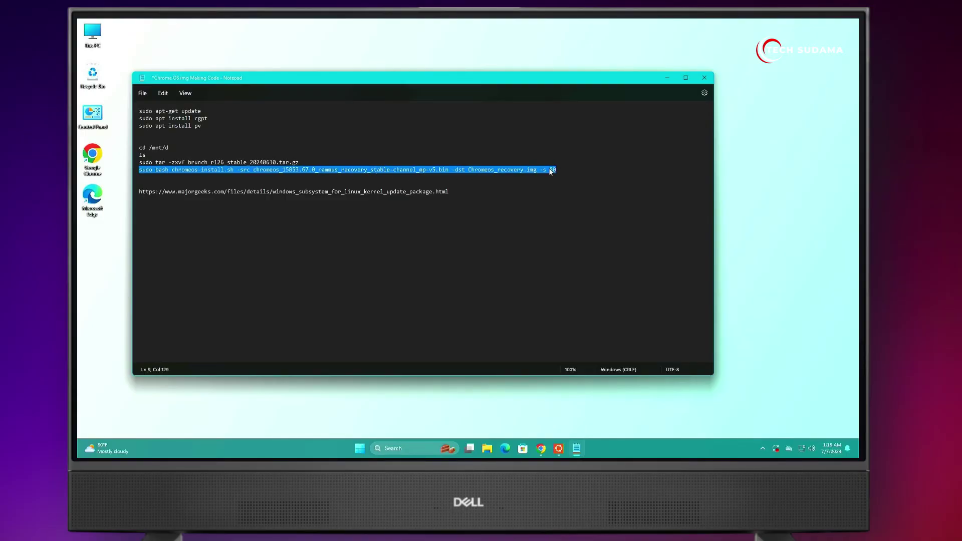
right_click(554, 169)
left_click(571, 212)
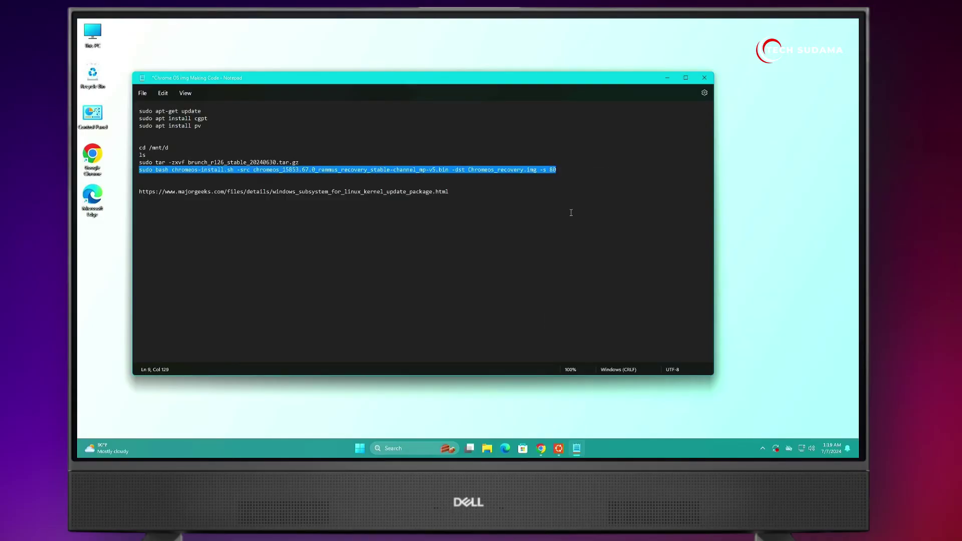
left_click(669, 79)
right_click(406, 311)
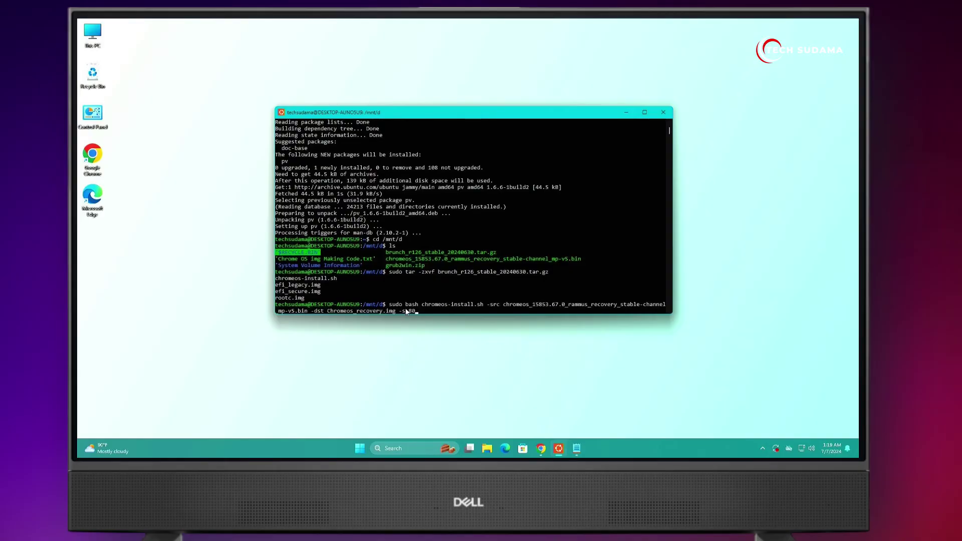
key("Return")
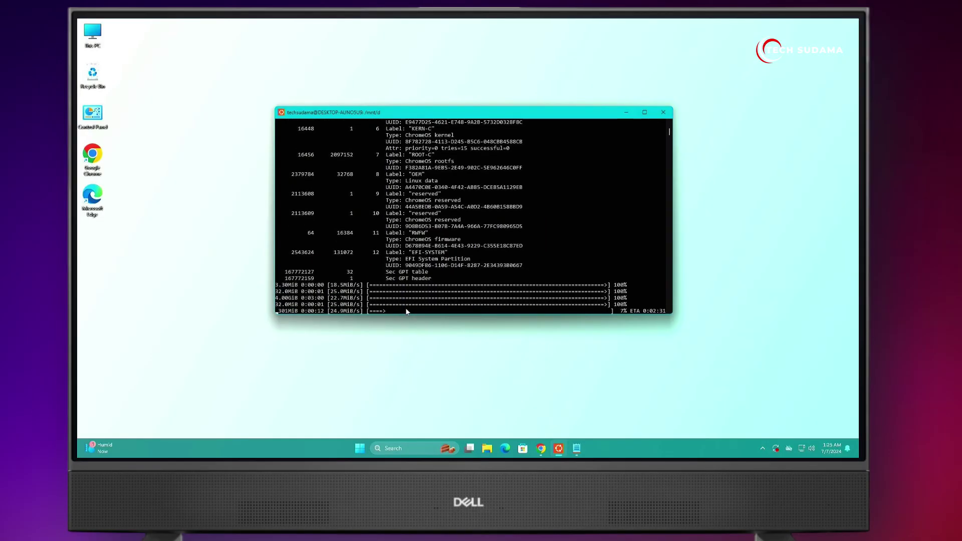
Step: Answer the script's question with dualboot to build the dual-boot image
left_click(407, 266)
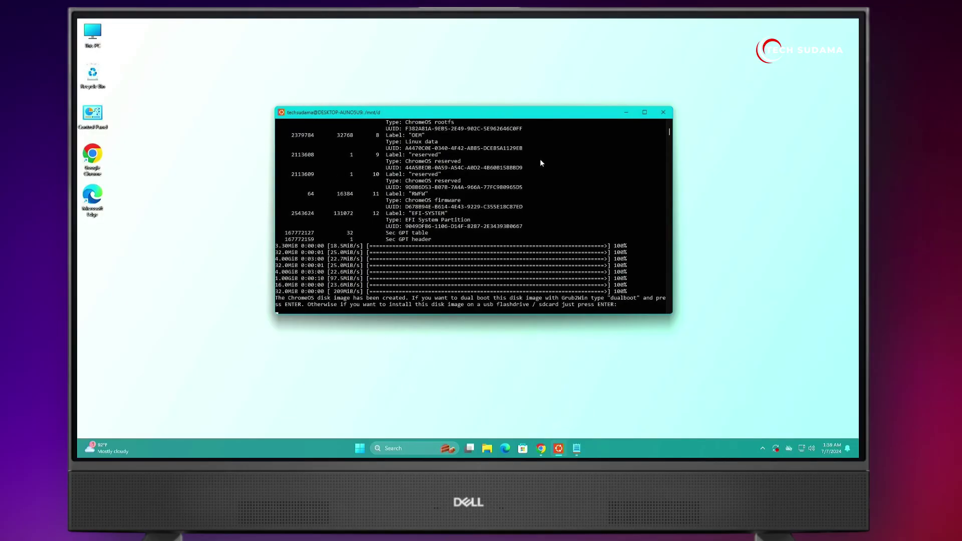
left_click(540, 161)
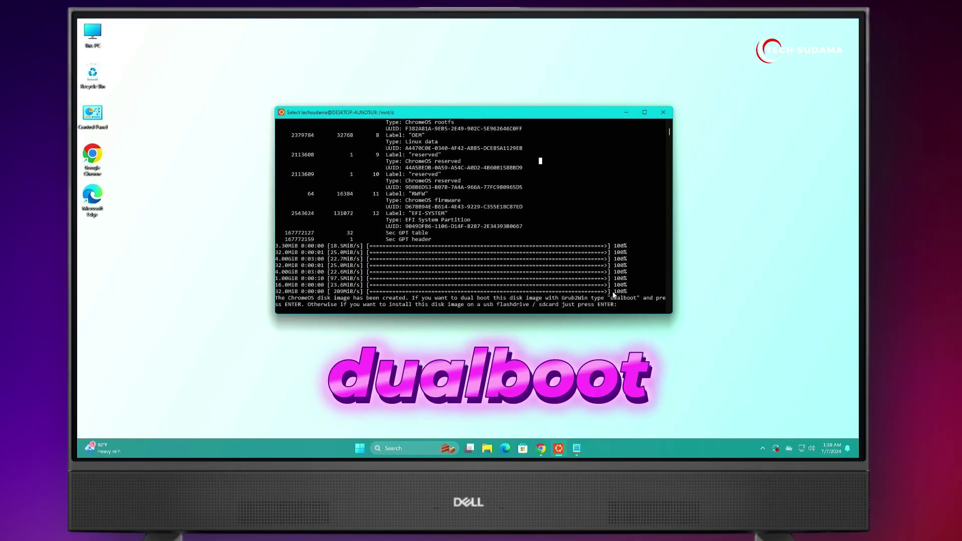
left_click_drag(611, 298, 637, 299)
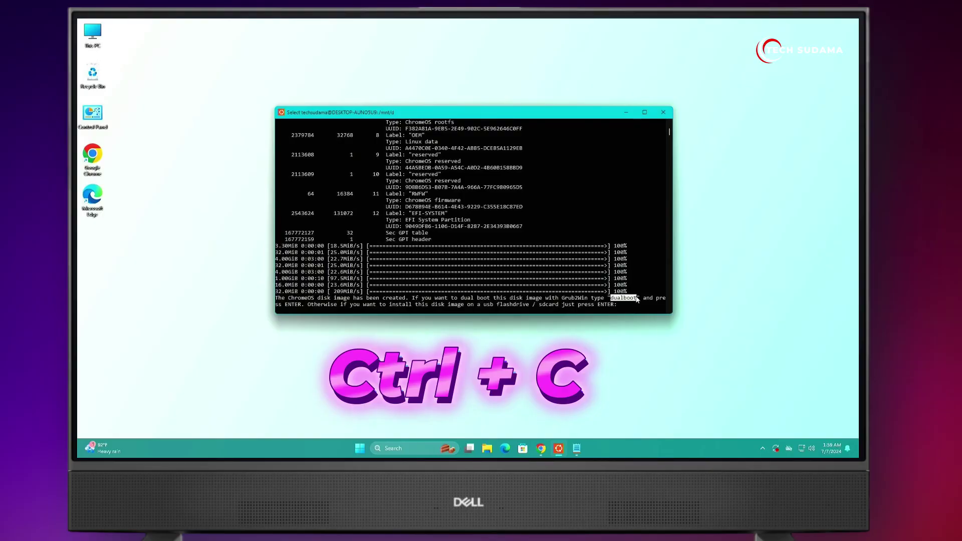
key("ctrl+c")
right_click(401, 314)
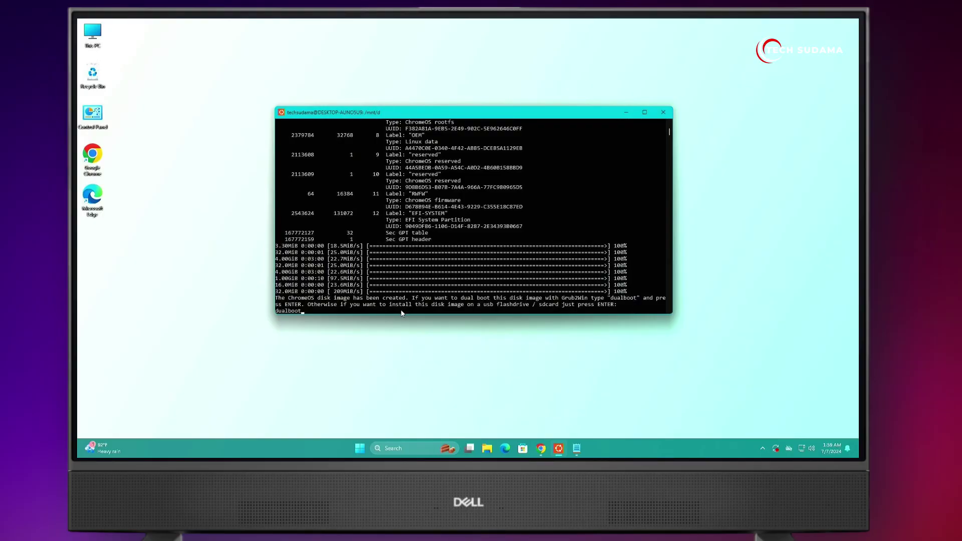
key("Return")
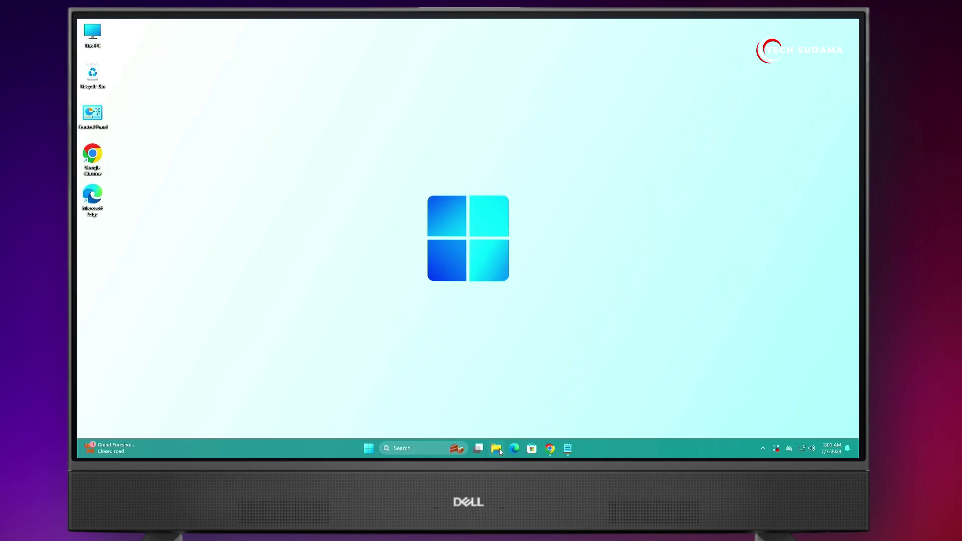
Step: Delete the Brunch tar, chromeos-install.sh, efi_legacy, efi_secure and rootc from ChromeOS (D:)
left_click(497, 449)
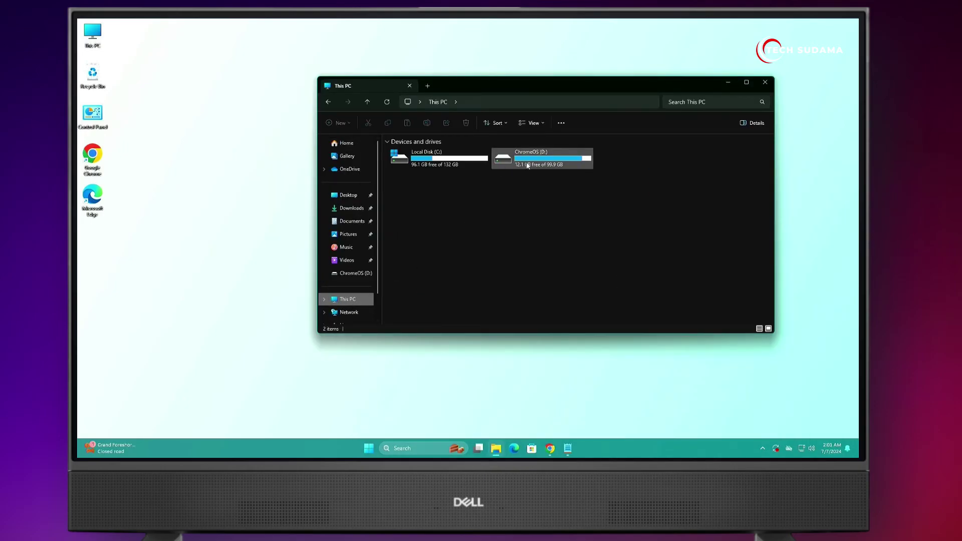
double_click(526, 163)
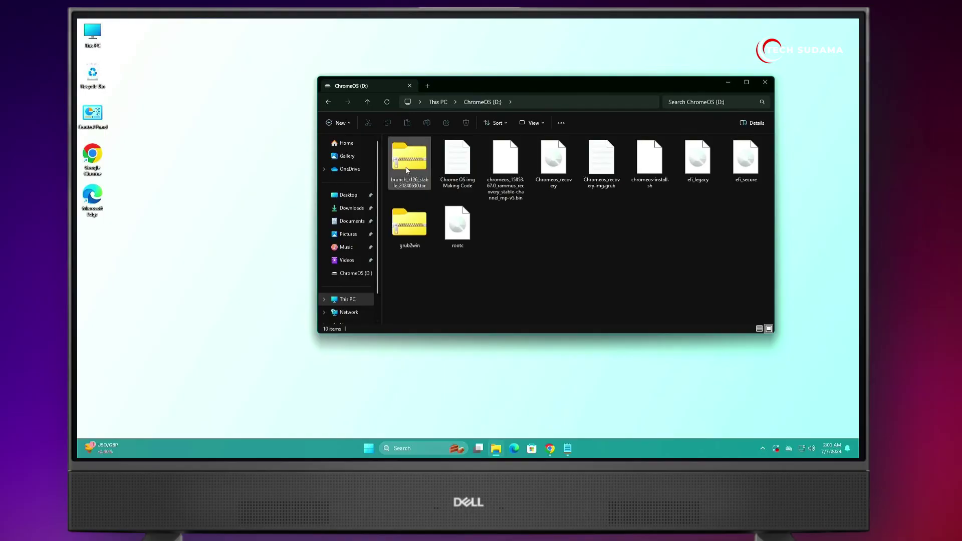
left_click(407, 171)
left_click(466, 123)
left_click(505, 168)
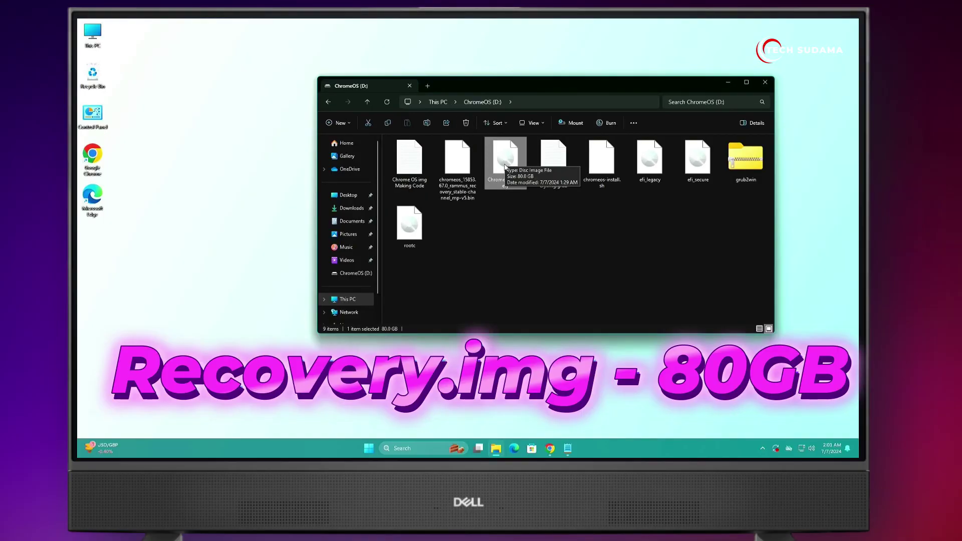
left_click_drag(721, 198, 577, 133)
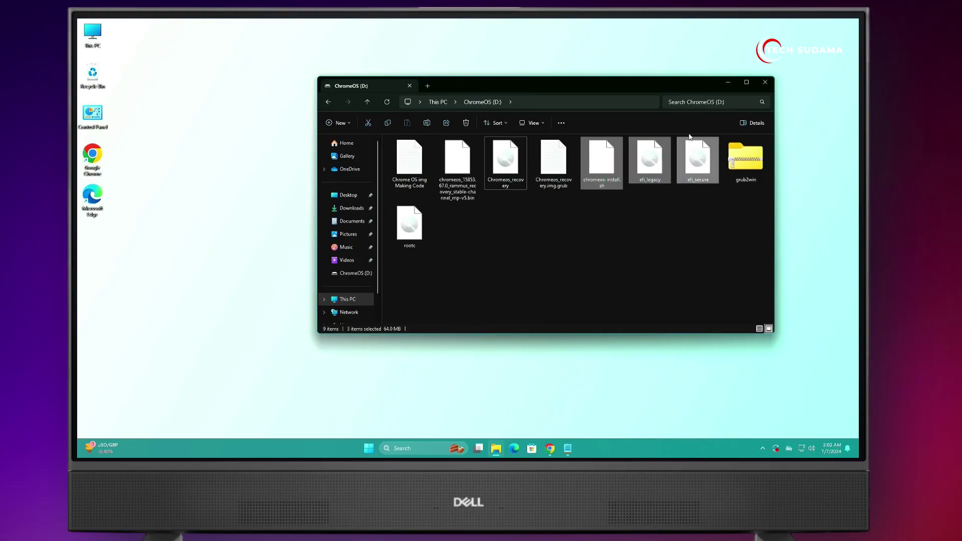
left_click(465, 123)
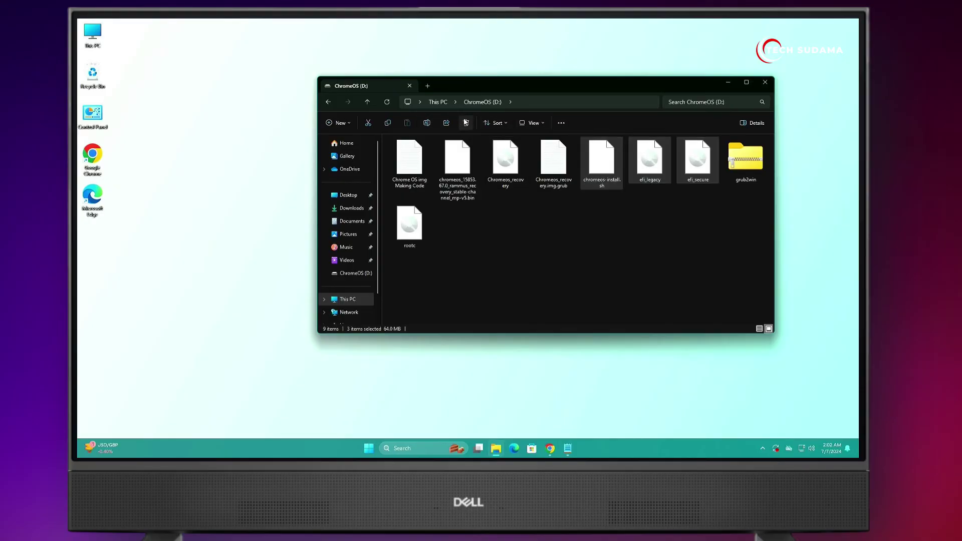
left_click(466, 123)
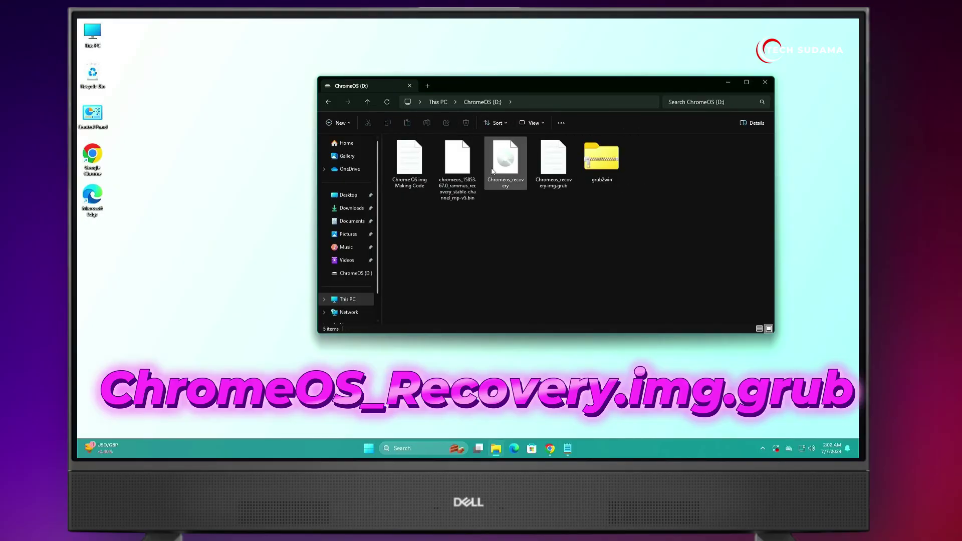
Step: Open Chromeos_recovery.img.grub in Notepad and copy all of its text
double_click(557, 168)
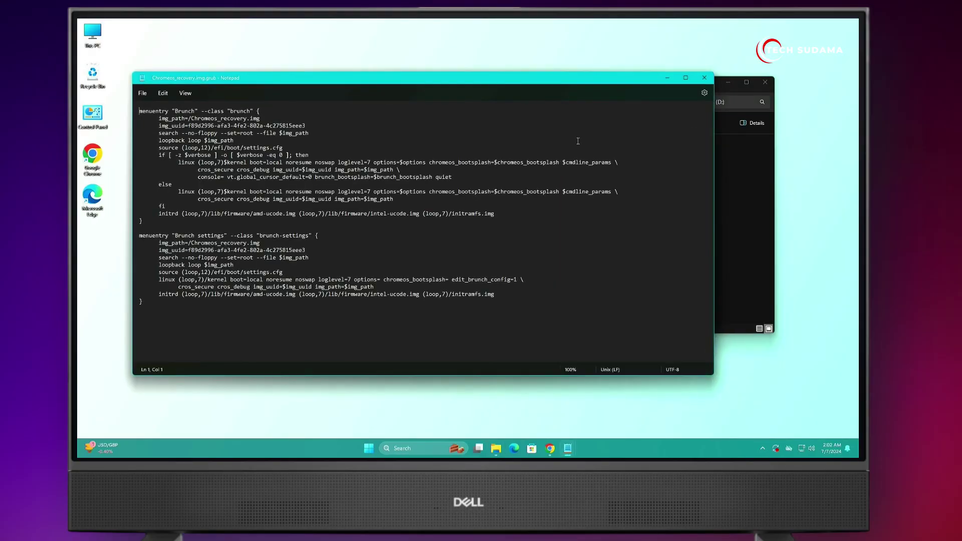
key("ctrl+a")
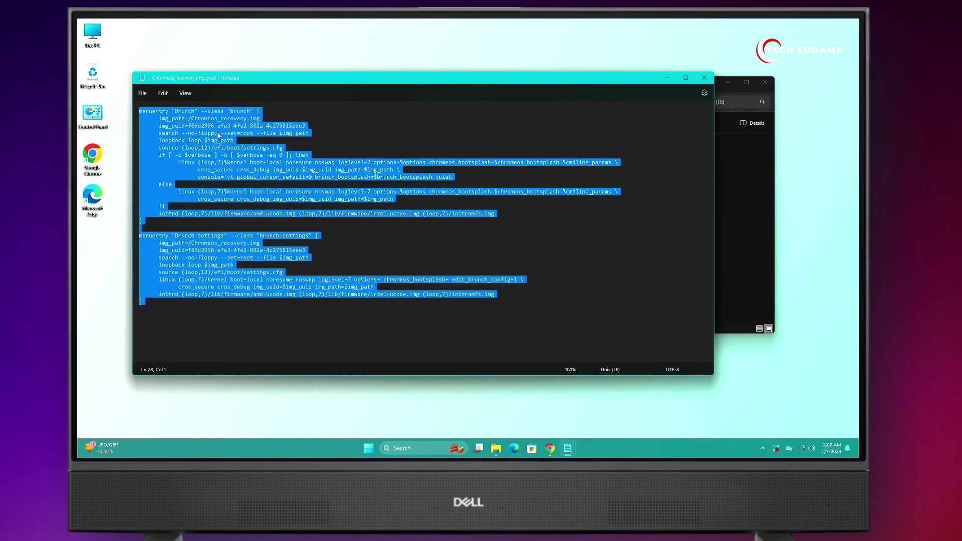
right_click(221, 133)
left_click(238, 172)
Step: Close the grub config file, then switch off Defender's Real-time protection in Windows Security and close it
left_click(704, 78)
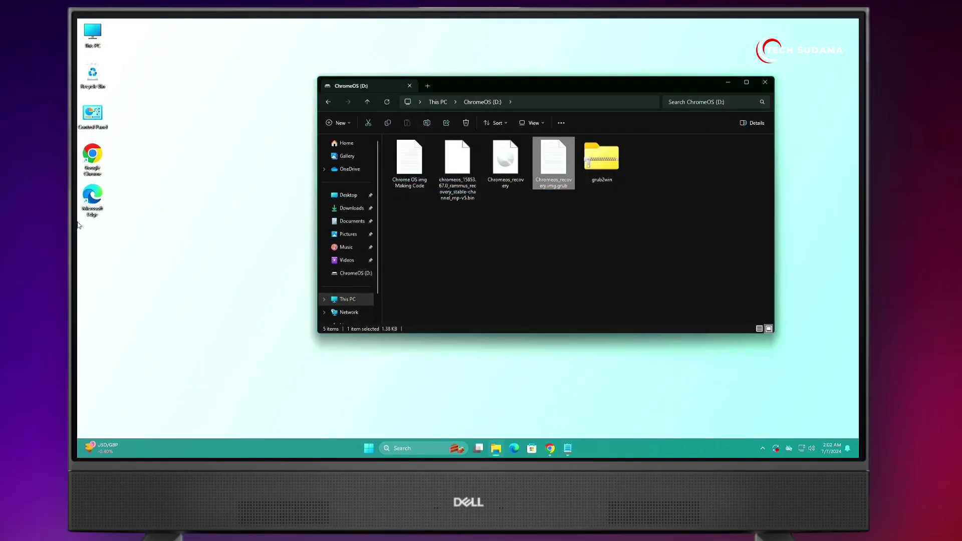
left_click(762, 447)
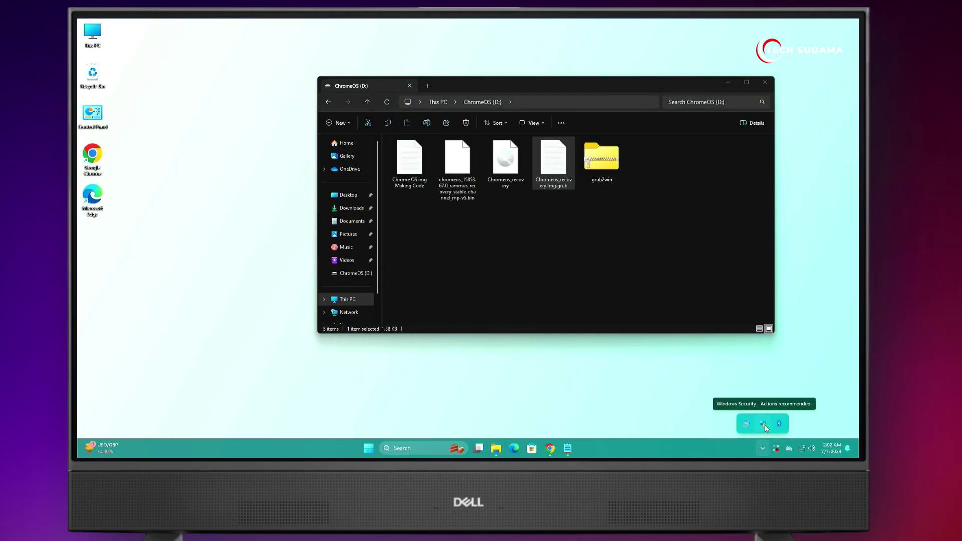
left_click(764, 424)
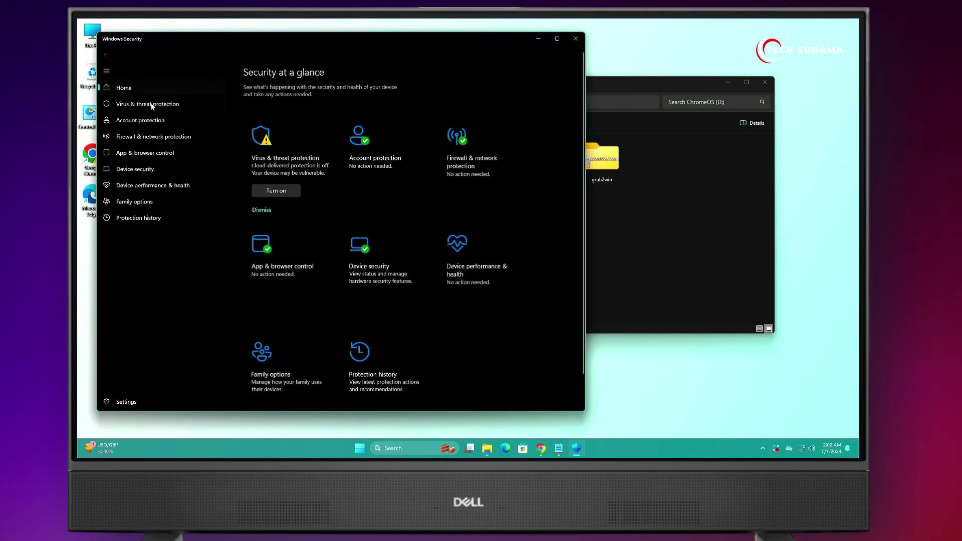
left_click(151, 103)
left_click(257, 275)
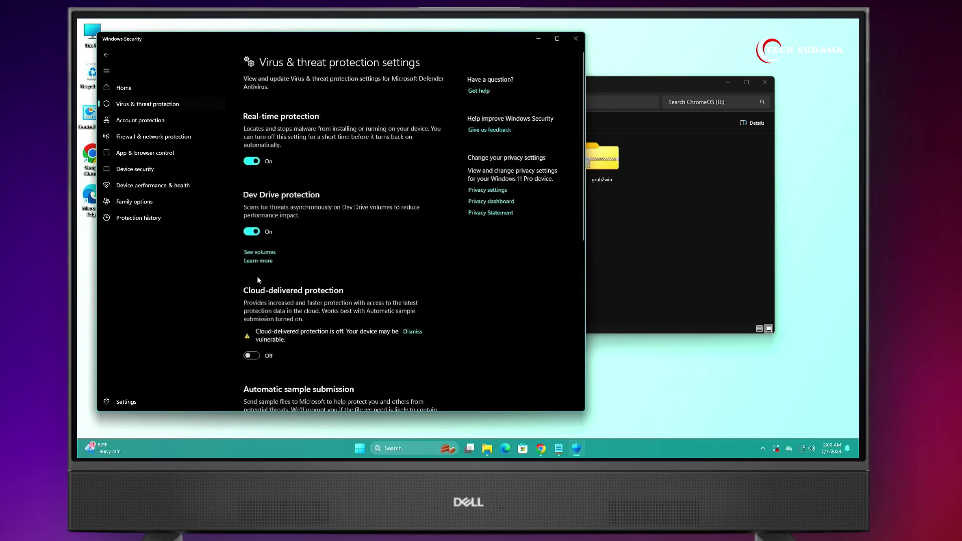
left_click(252, 161)
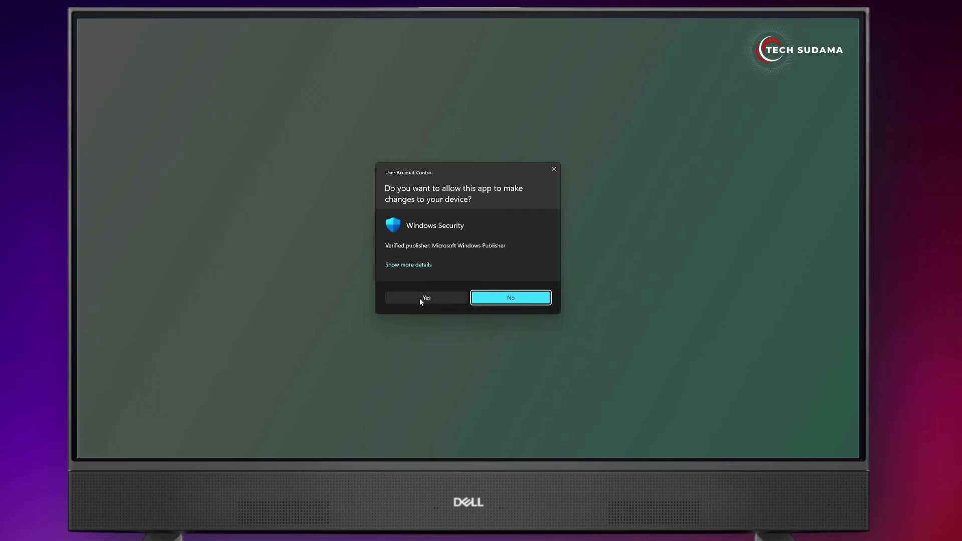
left_click(421, 298)
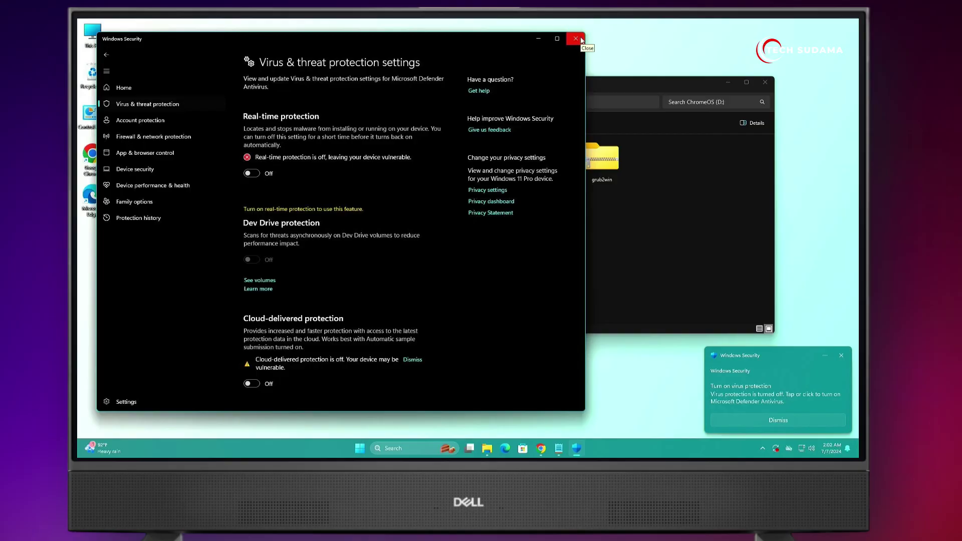
left_click(576, 39)
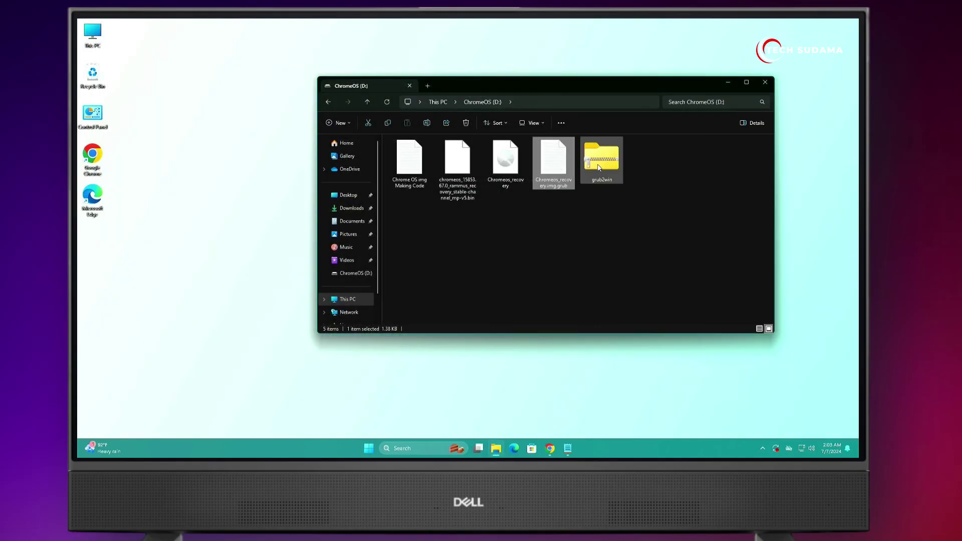
Step: Run G2WInstall from grub2win.zip despite the SmartScreen warning, download Grub2Win and start its setup
double_click(599, 167)
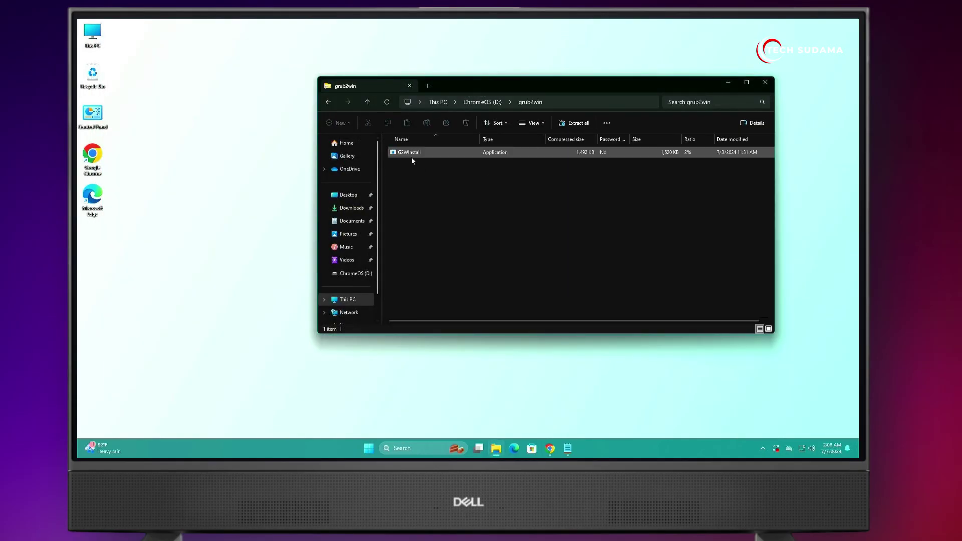
double_click(411, 156)
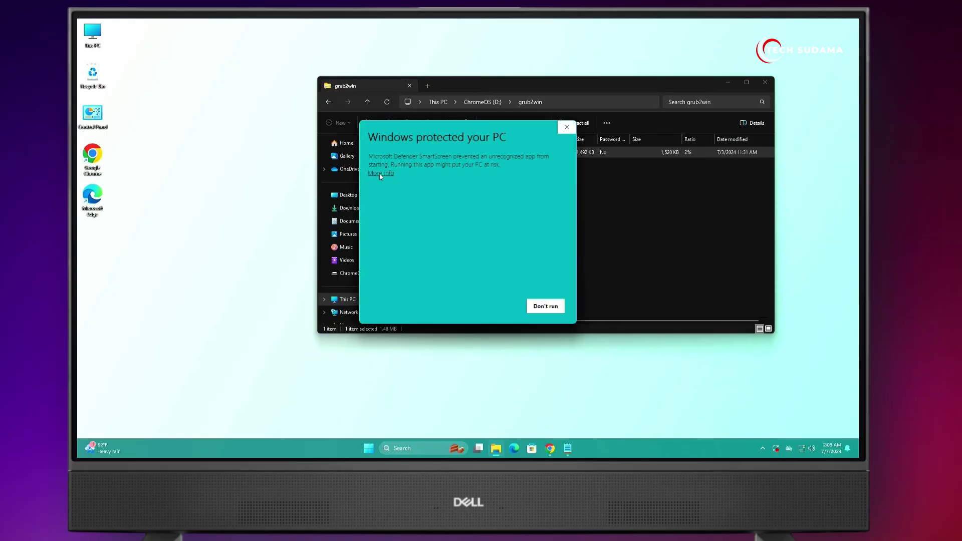
left_click(380, 174)
left_click(499, 308)
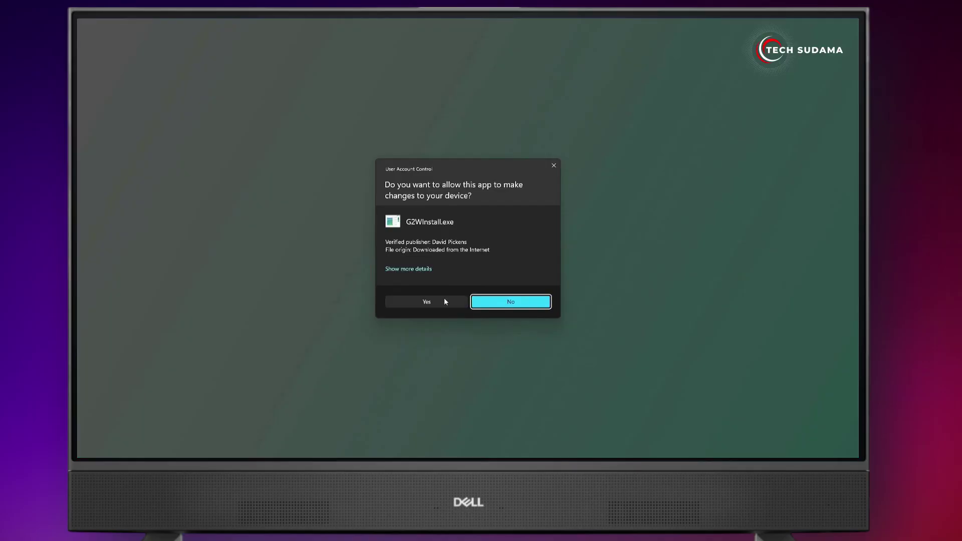
left_click(444, 300)
left_click(492, 273)
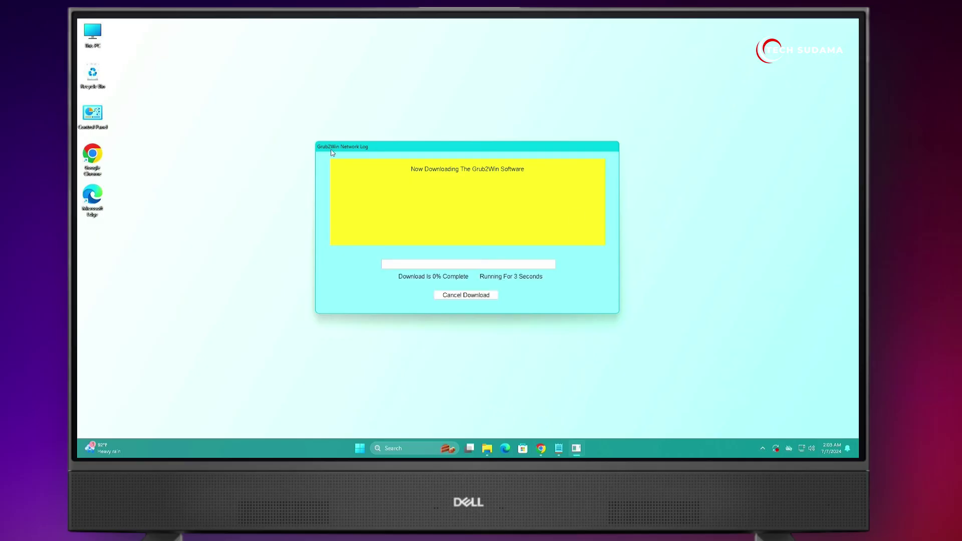
left_click(570, 369)
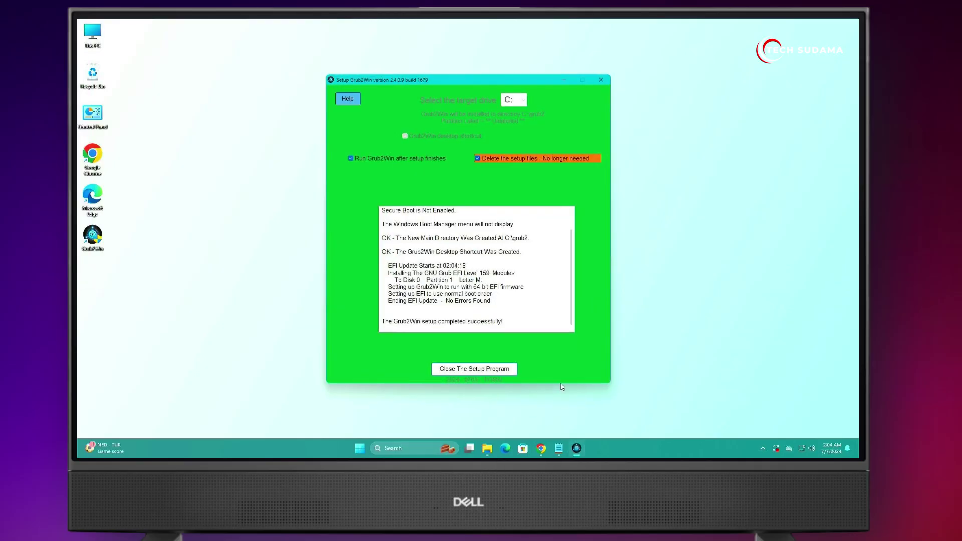
Step: Finish the setup and choose 1920x1080 as Grub2Win's boot graphics mode
left_click(503, 370)
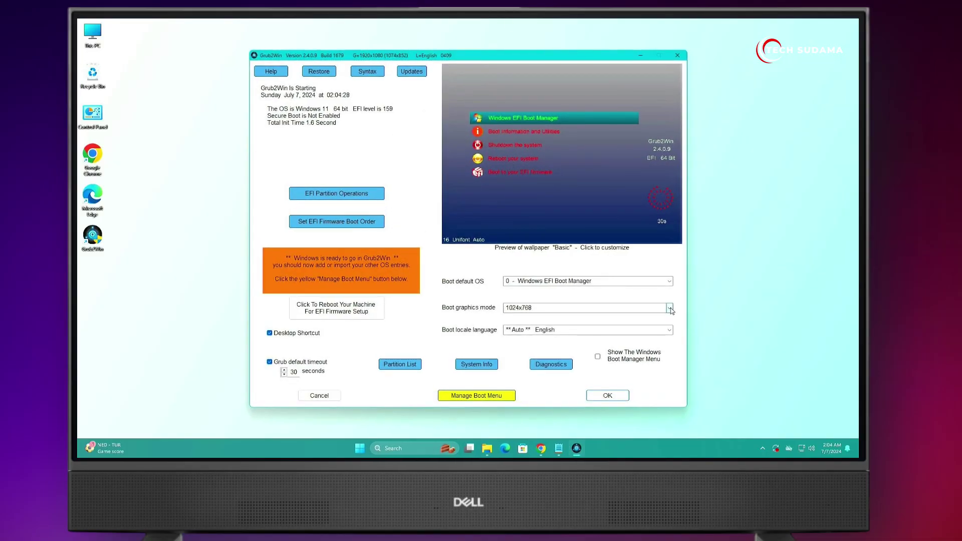
left_click(670, 308)
left_click(576, 412)
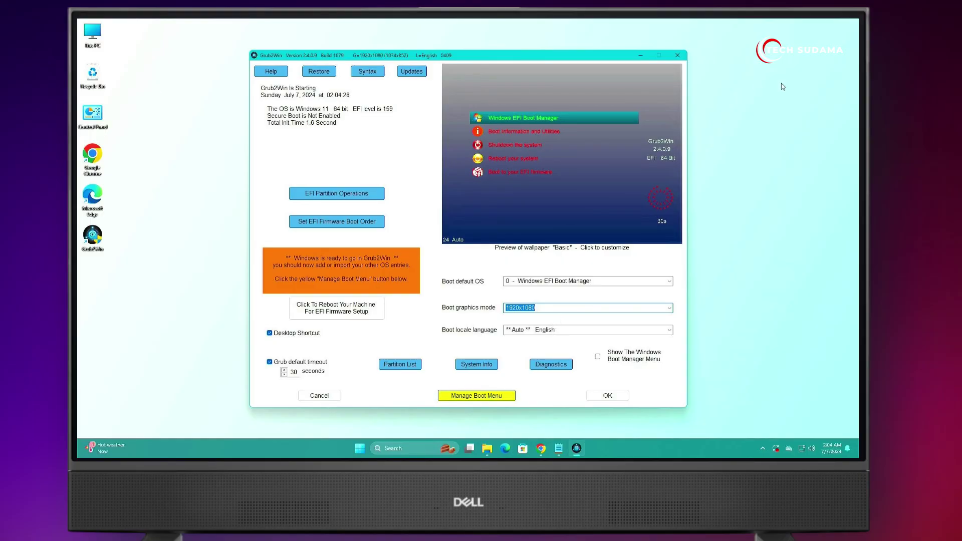
Step: Check the Windows display resolution, then save the Grub2Win settings and close it with OK
right_click(777, 109)
left_click(702, 191)
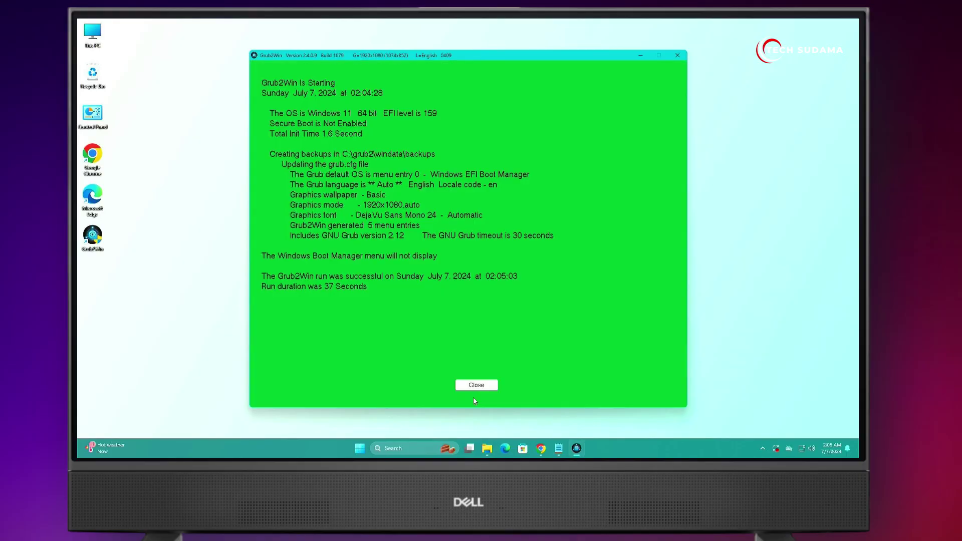
left_click(476, 386)
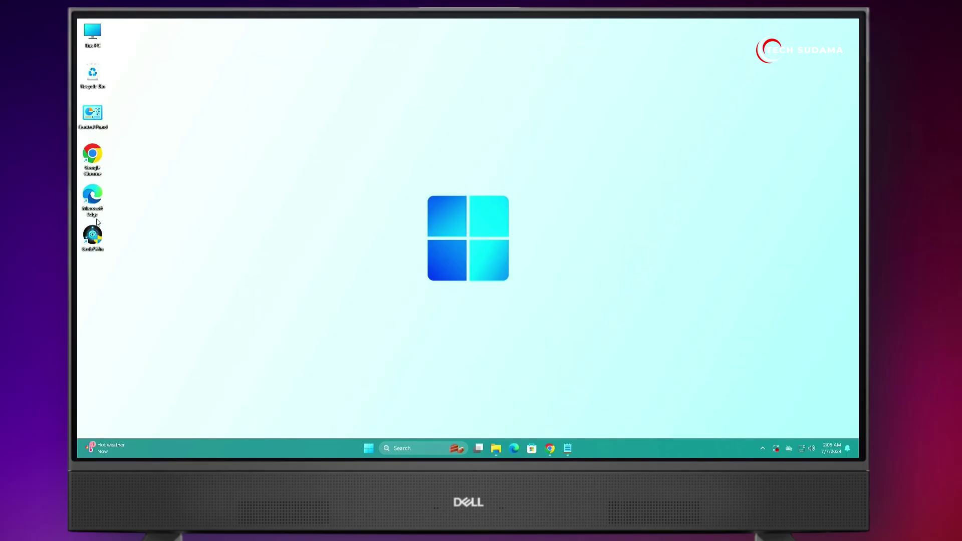
Step: Relaunch Grub2Win as administrator and add a new submenu entry to the boot menu
double_click(95, 237)
left_click(420, 302)
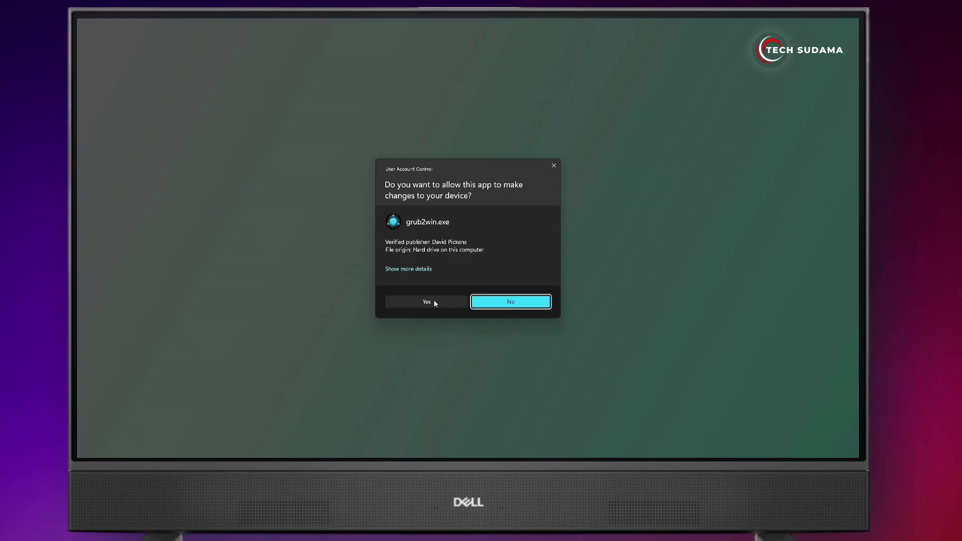
left_click(434, 301)
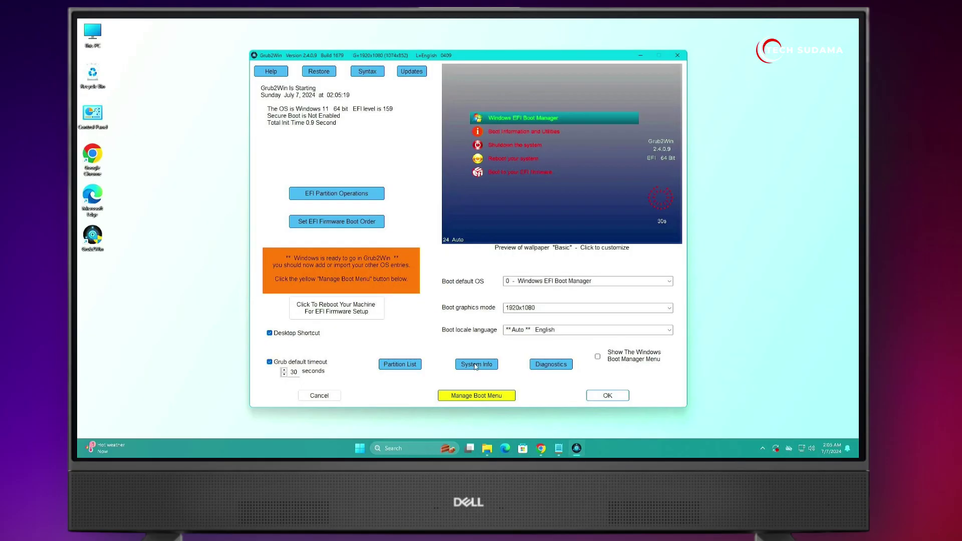
left_click(480, 399)
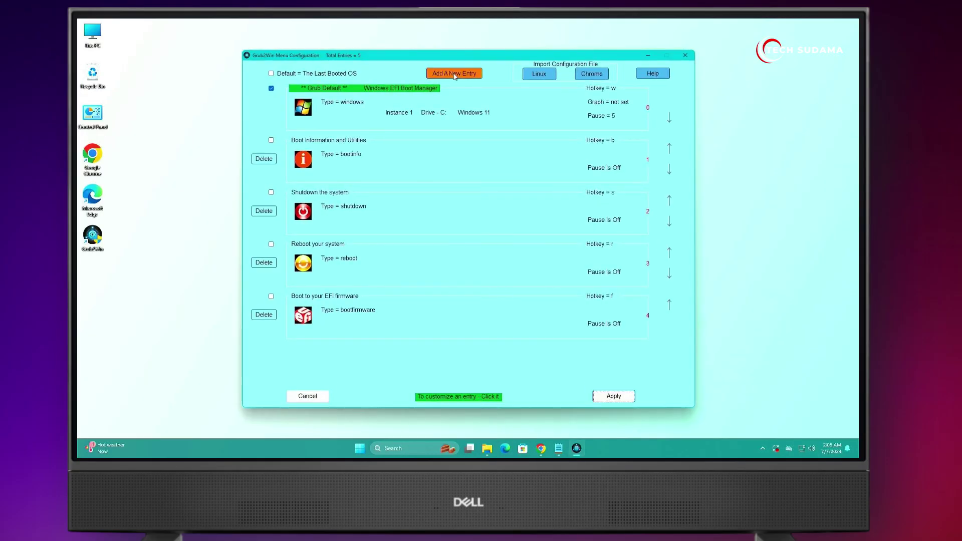
left_click(454, 74)
left_click(359, 130)
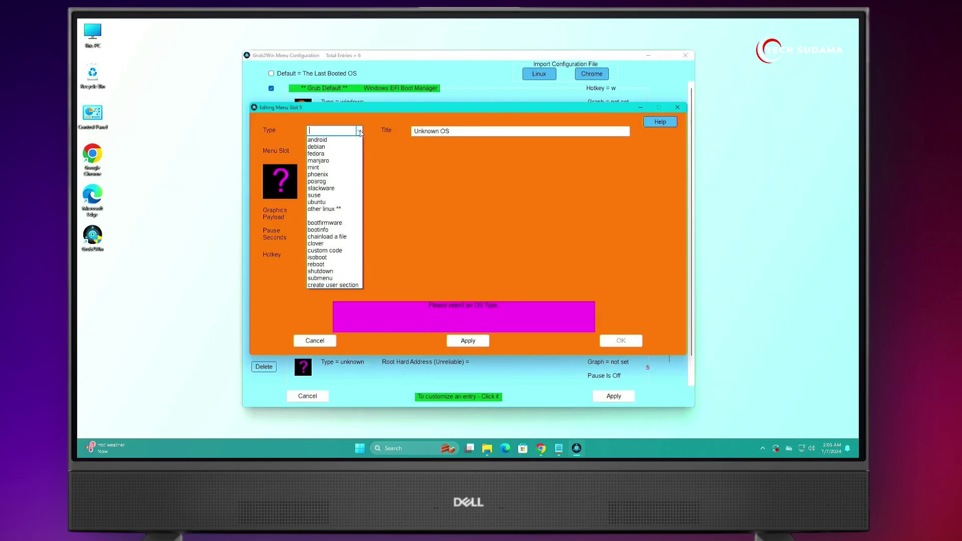
left_click(331, 279)
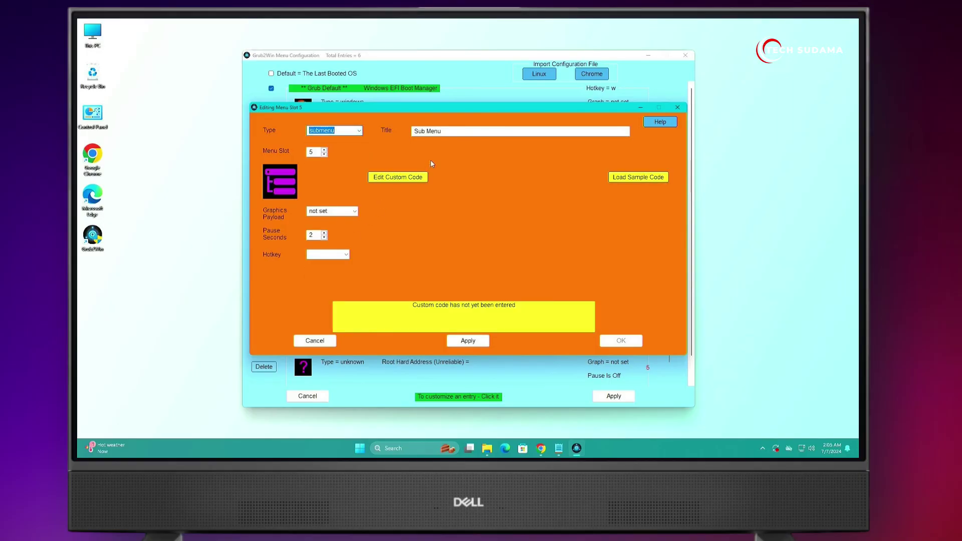
Step: Title the new entry 'ChromeOS' and set its graphics payload to 1920x1080
triple_click(417, 133)
type("ChromeOS")
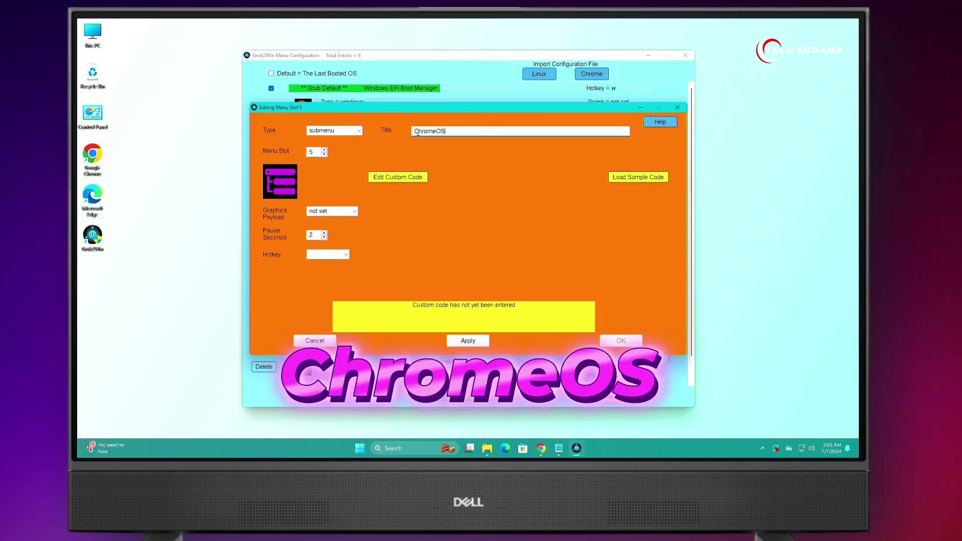
left_click(355, 211)
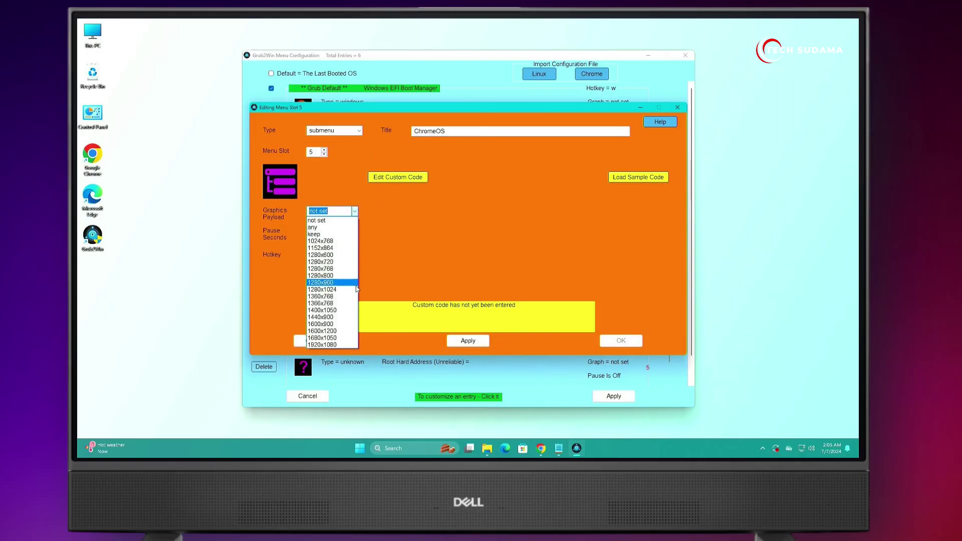
left_click(337, 346)
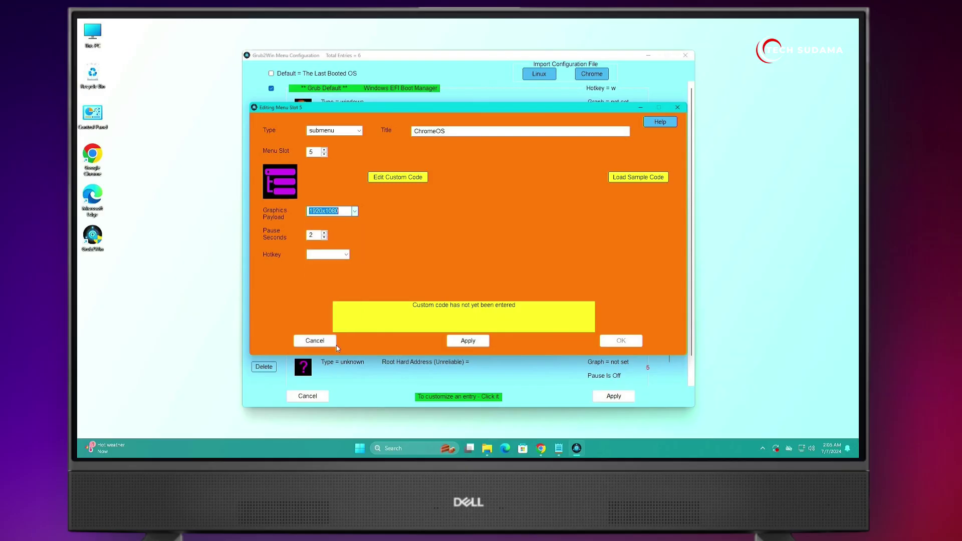
Step: Paste the Brunch boot entries into the entry's custom code, save it, and apply the boot menu
left_click(398, 179)
right_click(387, 171)
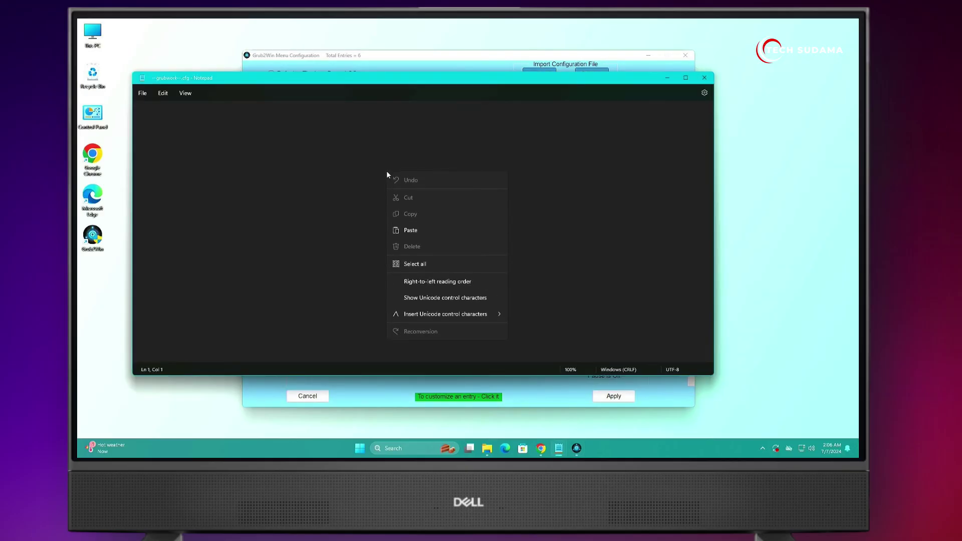
left_click(409, 231)
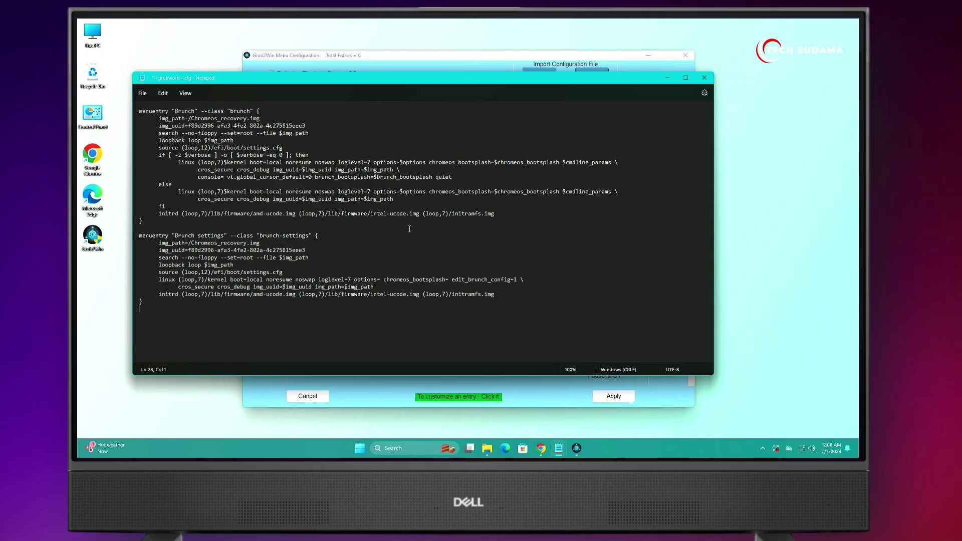
left_click(705, 79)
left_click(374, 254)
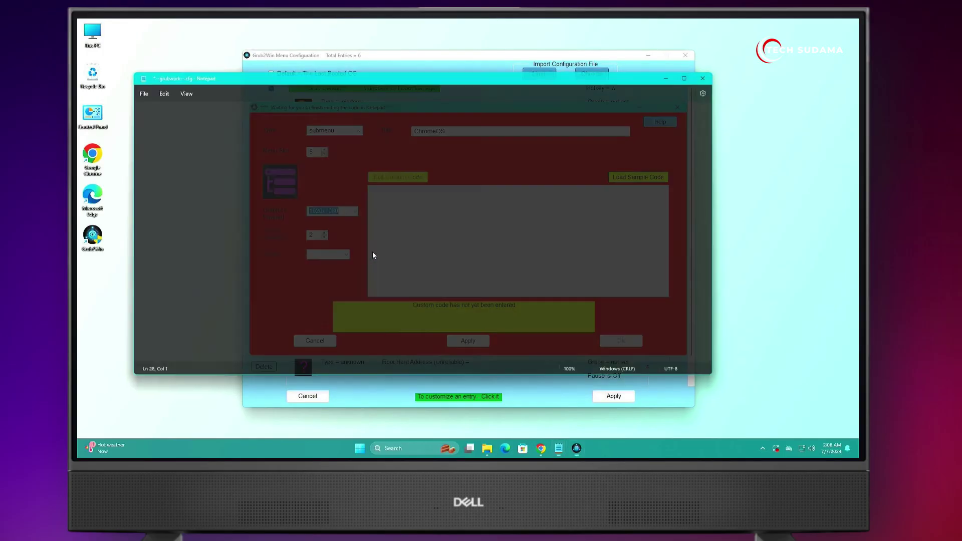
left_click(524, 279)
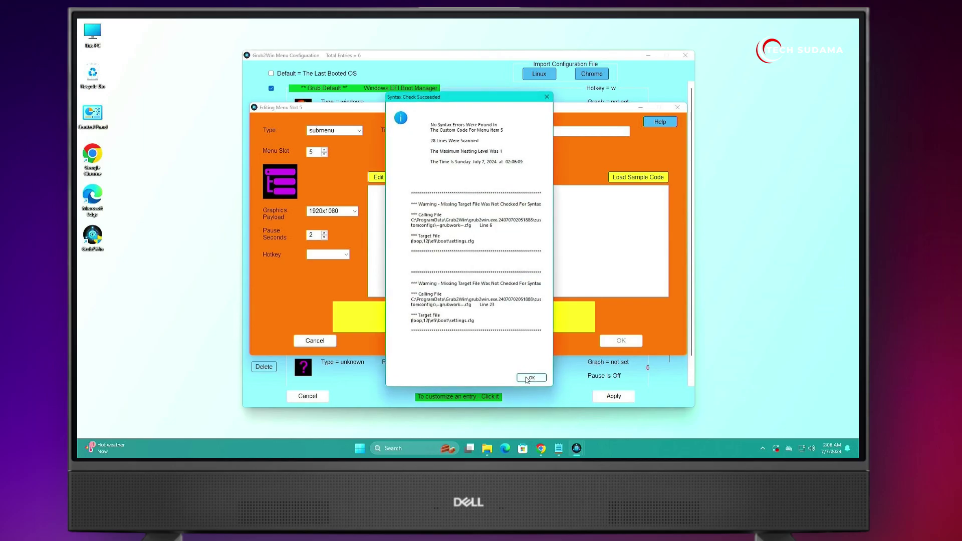
left_click(527, 380)
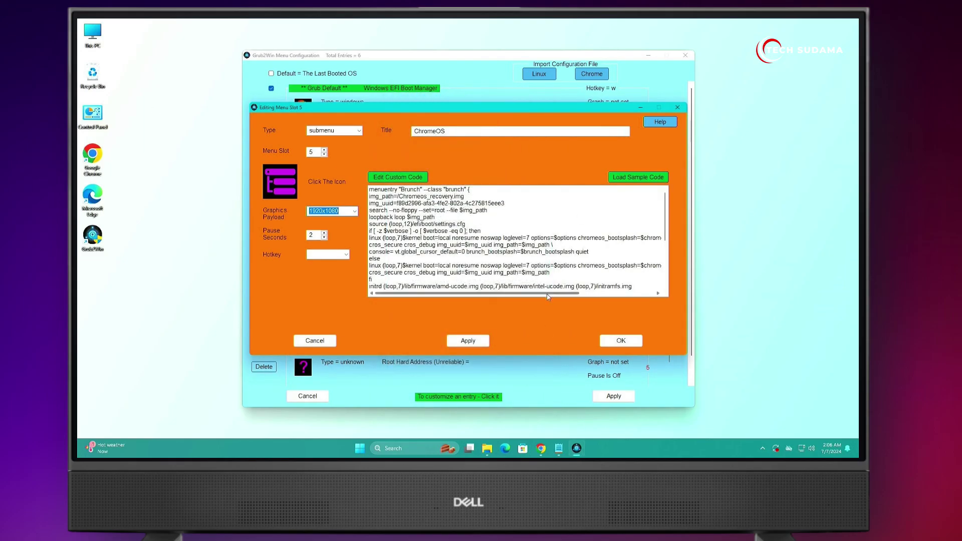
left_click(621, 340)
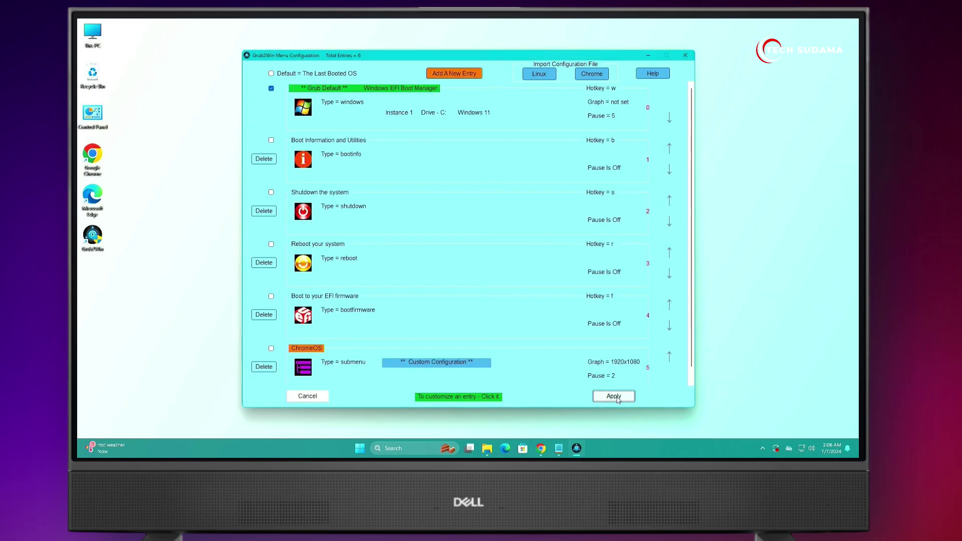
left_click(614, 396)
Step: Save the Grub2Win configuration and restart Windows
left_click(608, 396)
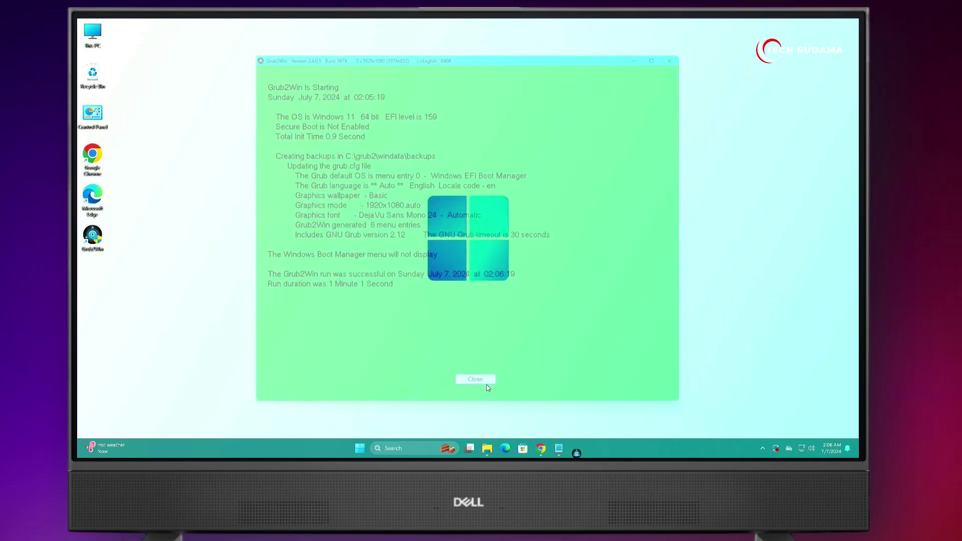
left_click(365, 448)
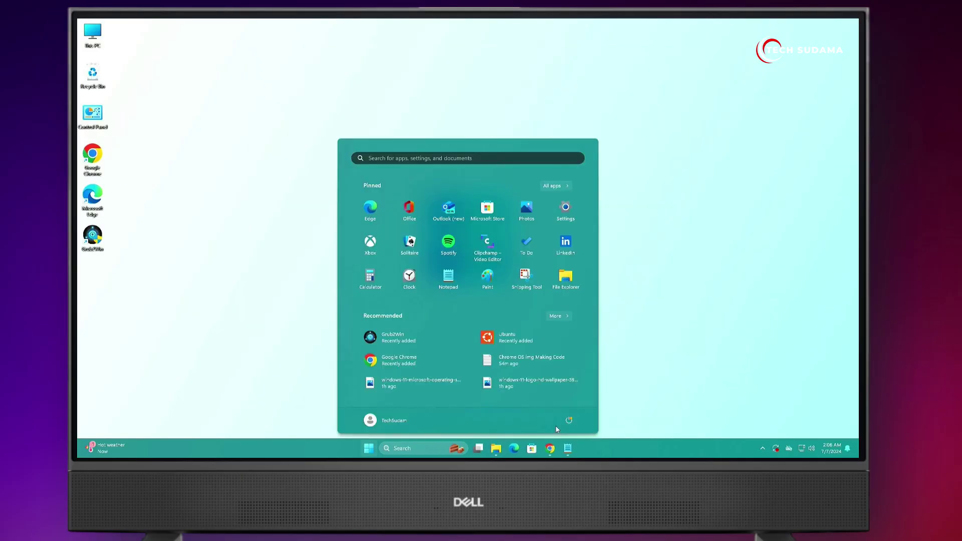
left_click(563, 419)
left_click(538, 393)
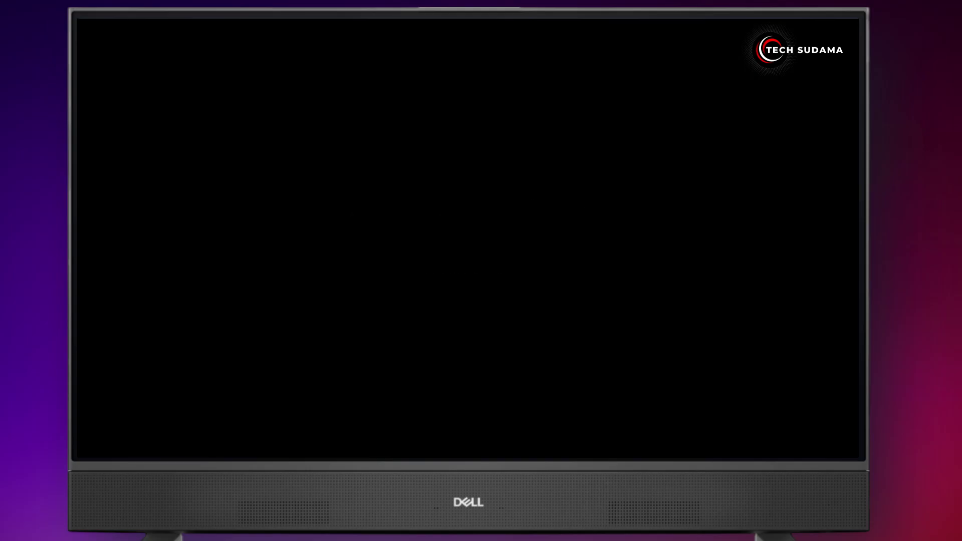
Step: In the GRUB menu, boot the ChromeOS entry and then its Brunch option
key("Down")
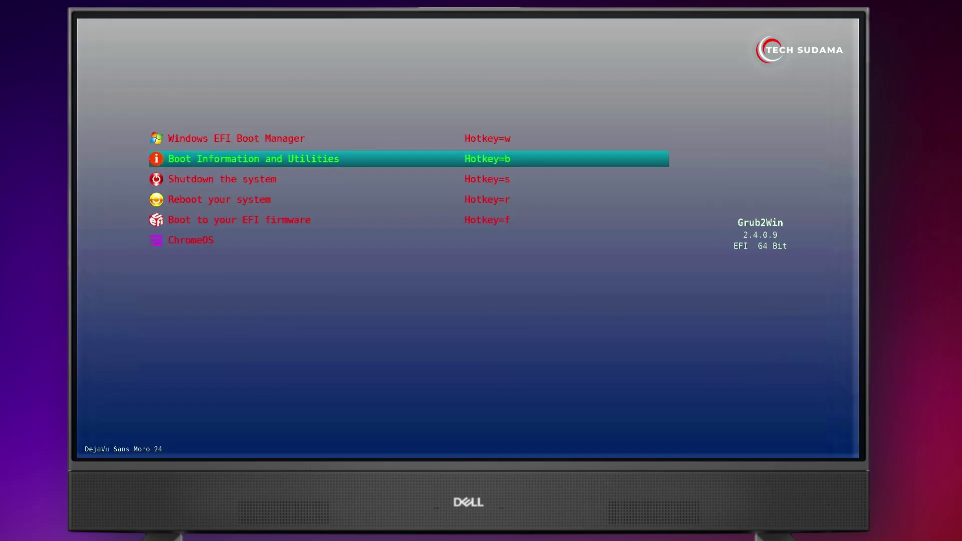
key("Down")
key("Down")
key("Down")
key("Down")
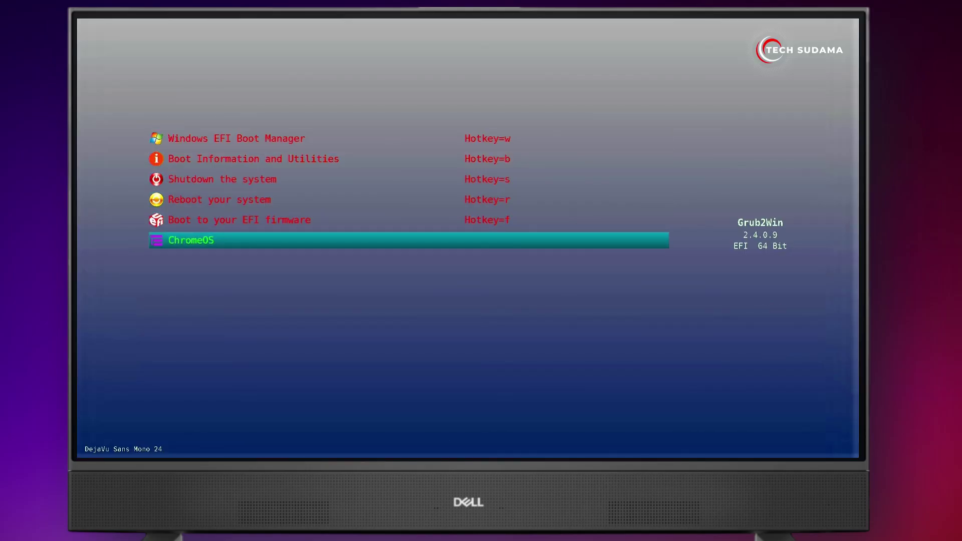
key("Return")
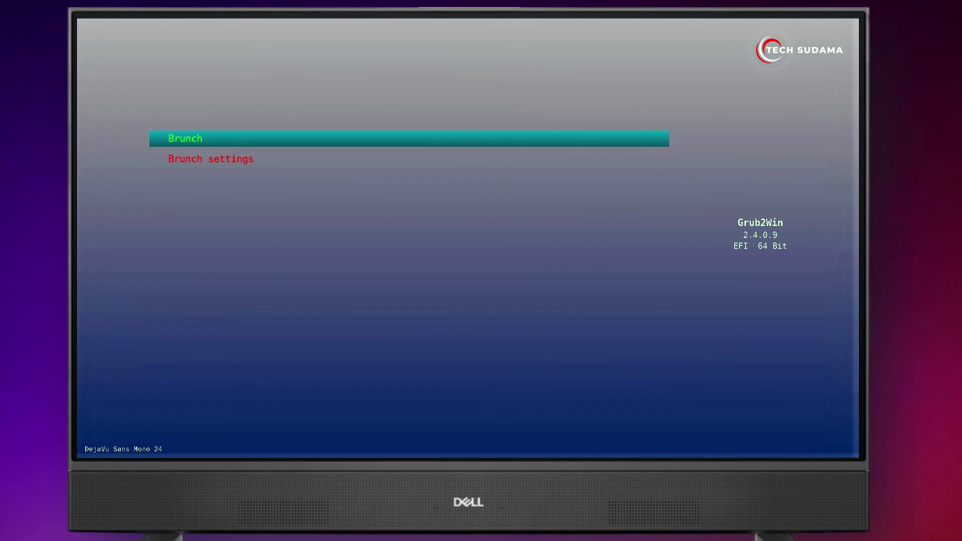
key("Return")
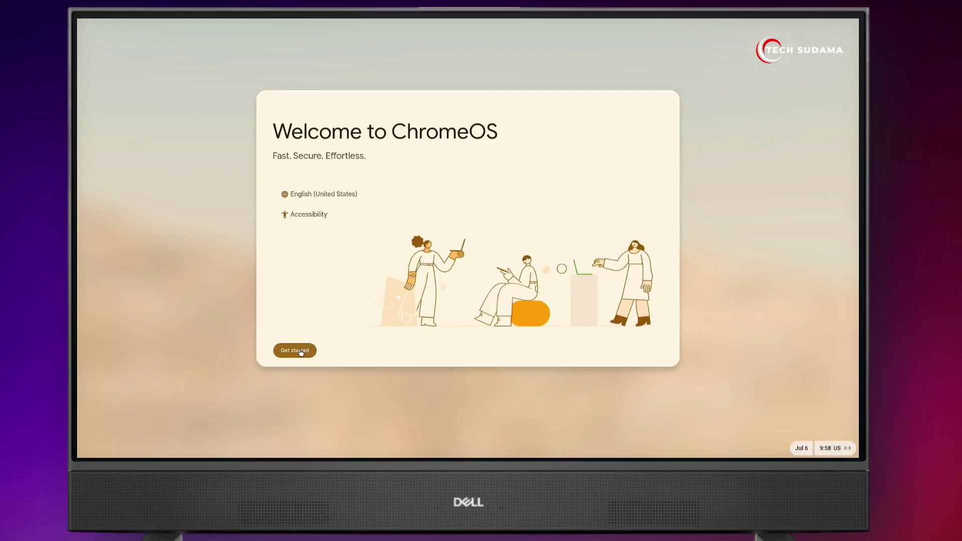
Step: Start ChromeOS setup, sign in with the account password, and view the About ChromeOS page
left_click(300, 349)
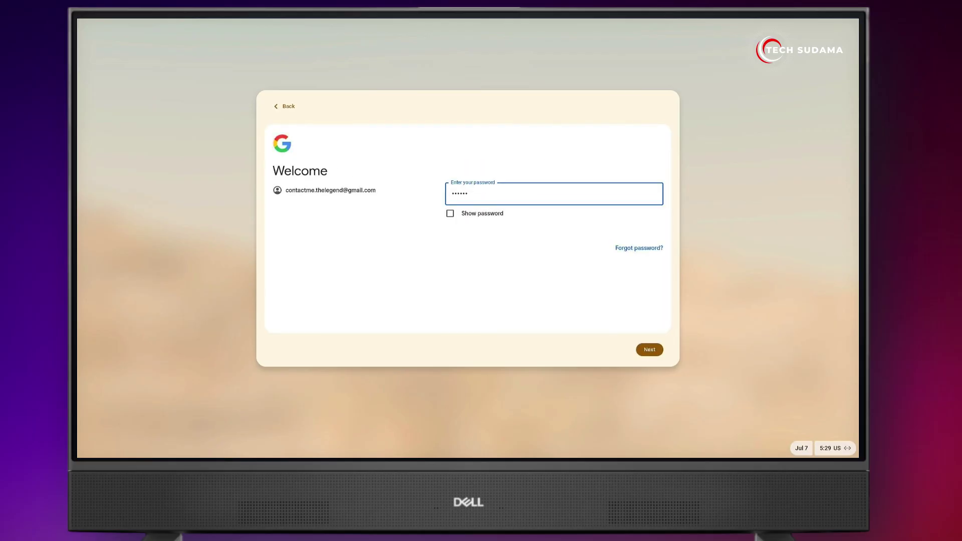
left_click(615, 350)
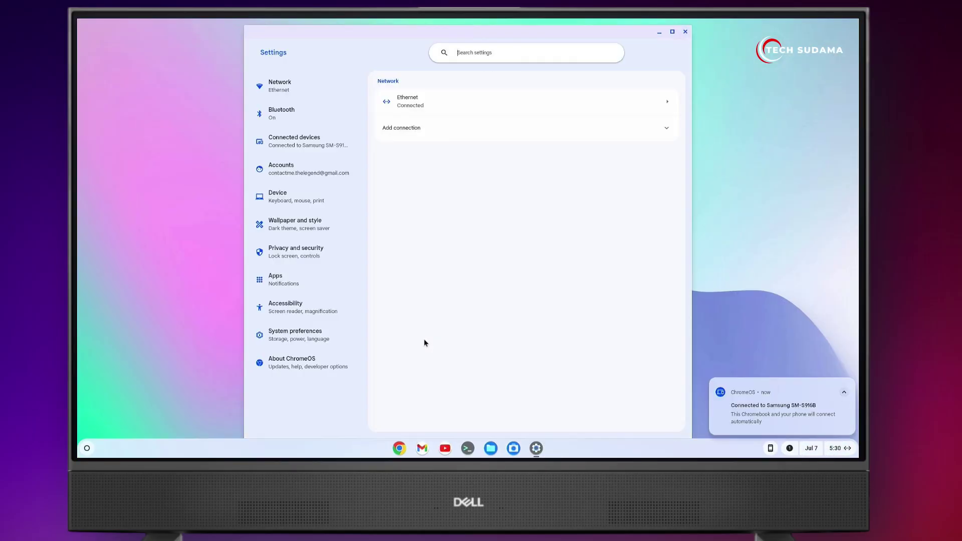
left_click(304, 364)
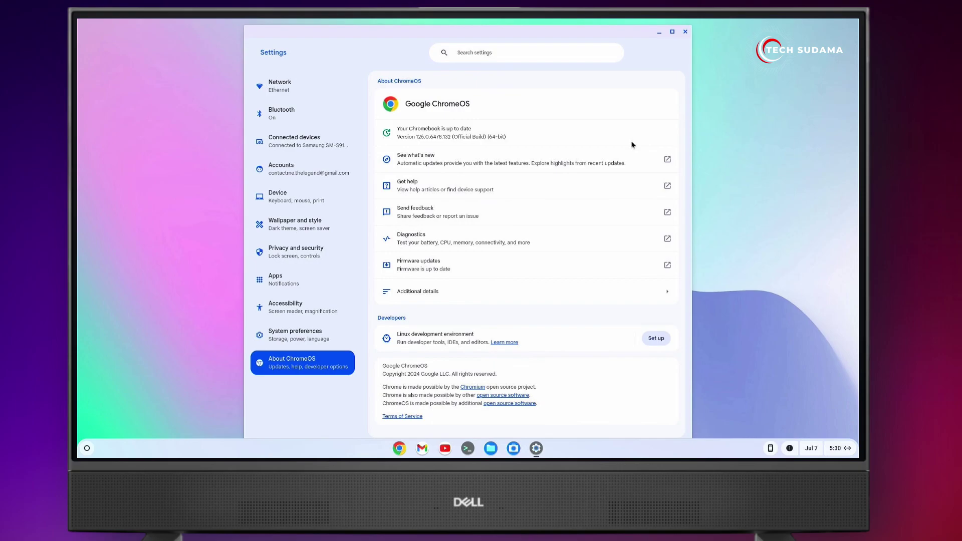